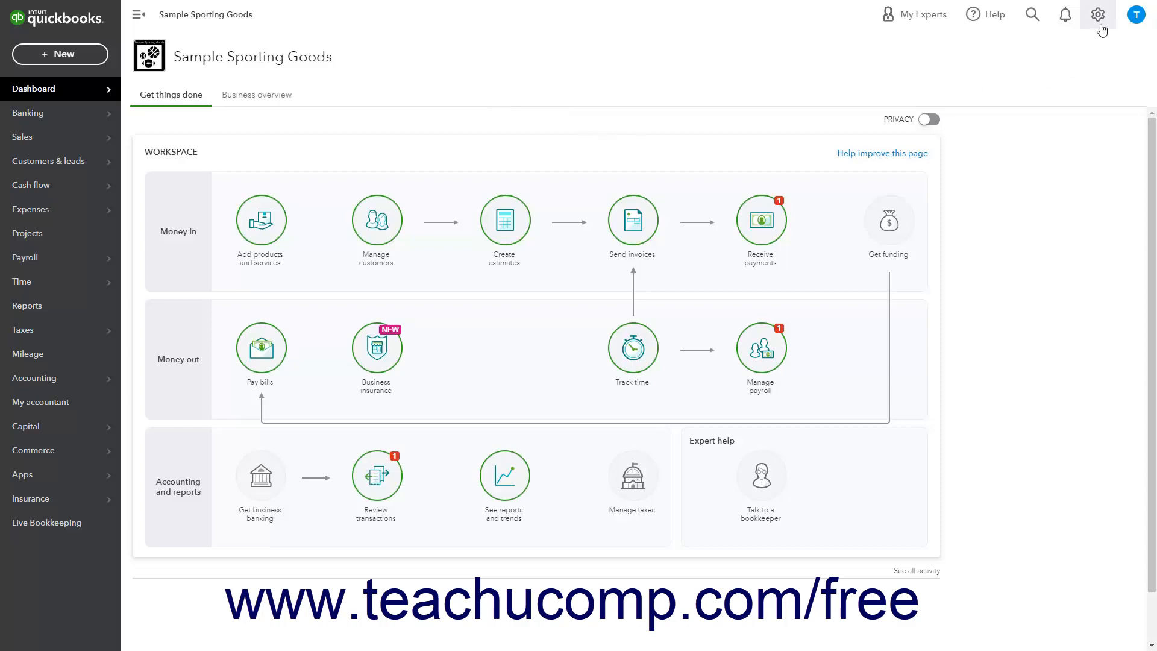
# Step: Create a tag group named Sport with the green colour and save it
pyautogui.click(1100, 18)
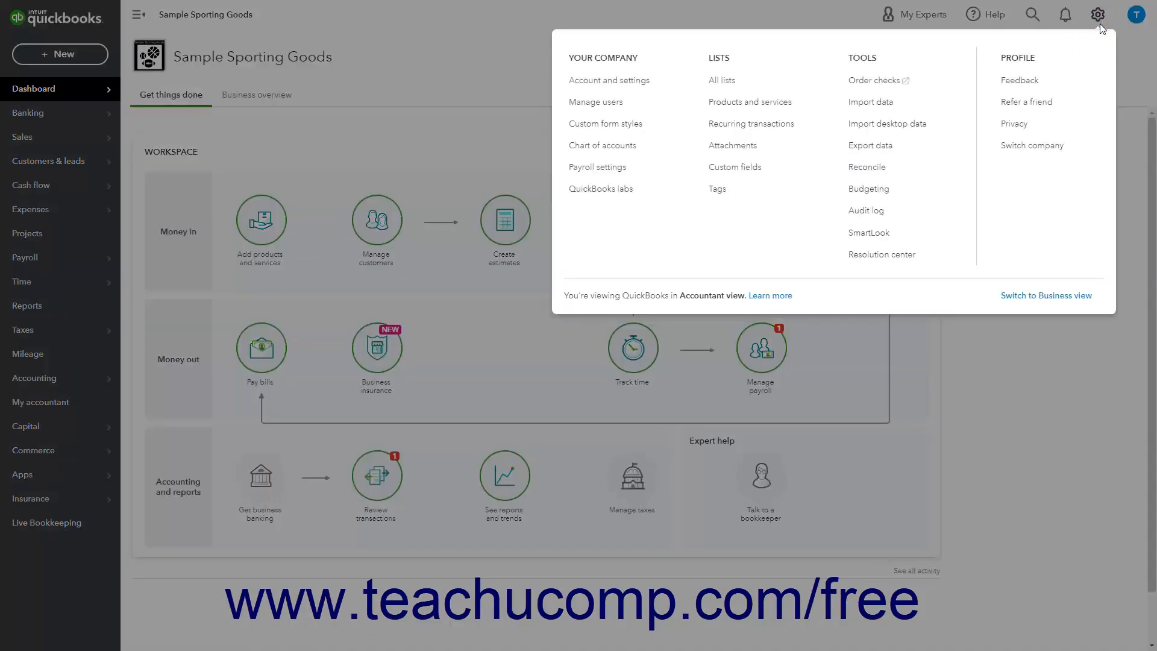
pyautogui.click(725, 192)
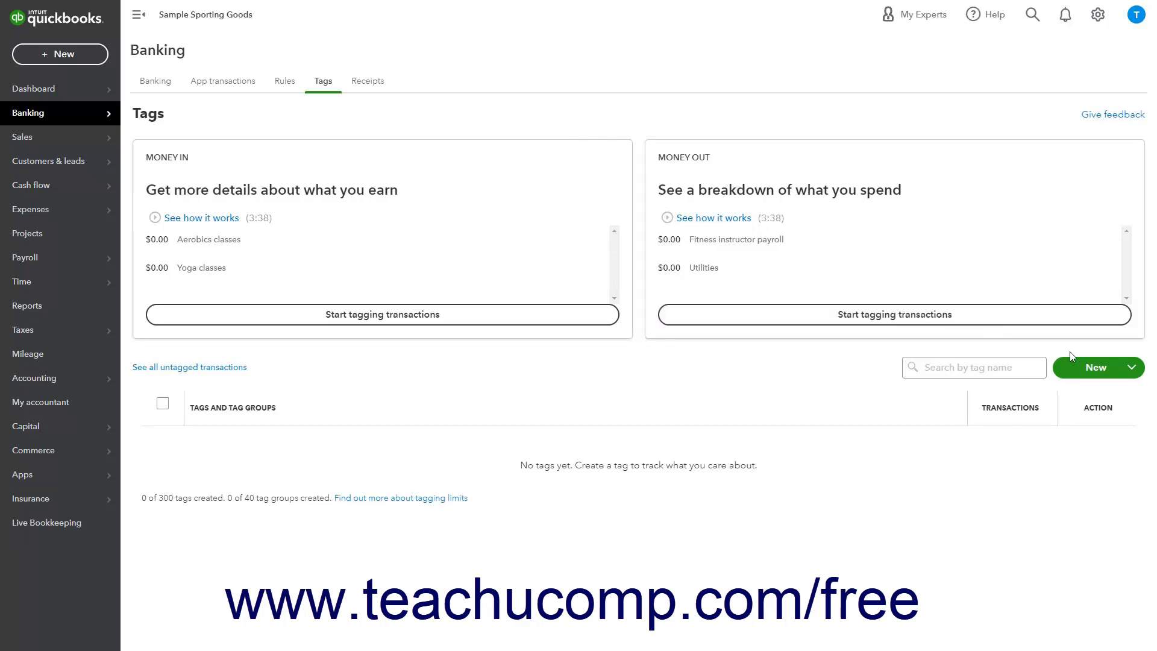
pyautogui.click(1119, 370)
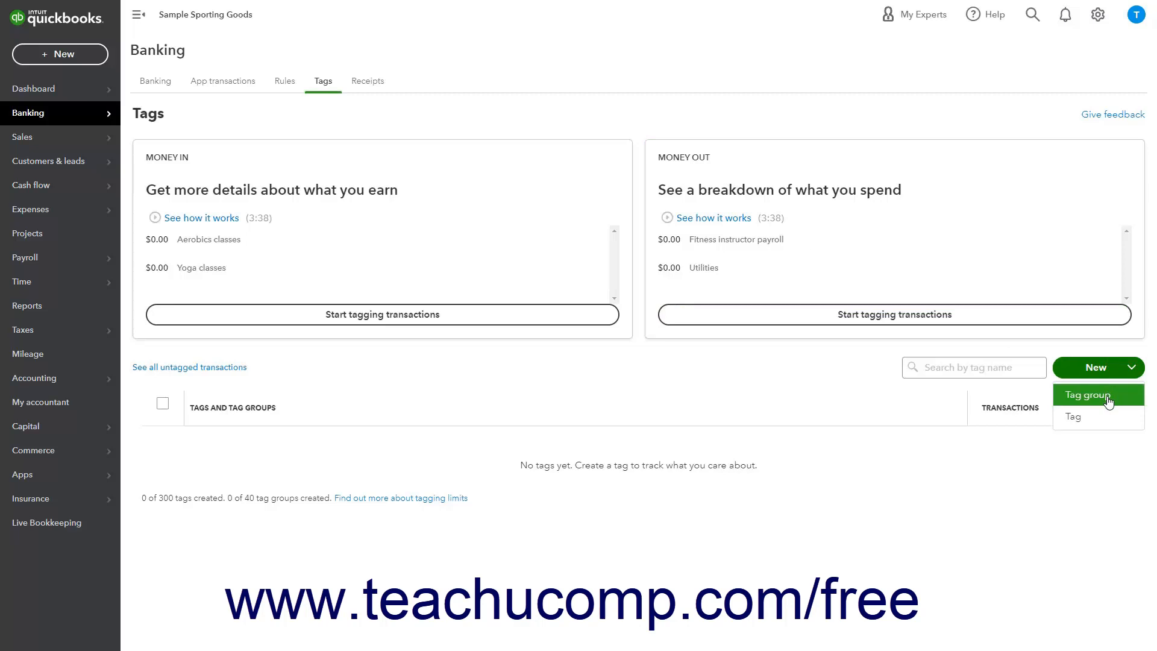
pyautogui.click(1110, 401)
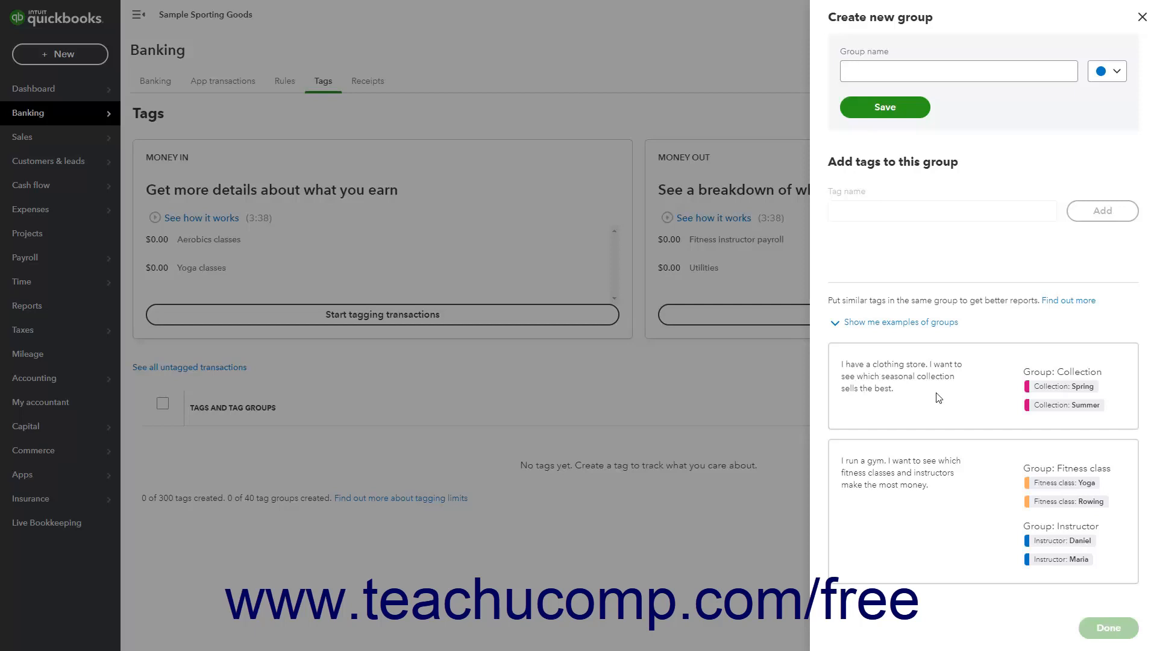
pyautogui.click(897, 75)
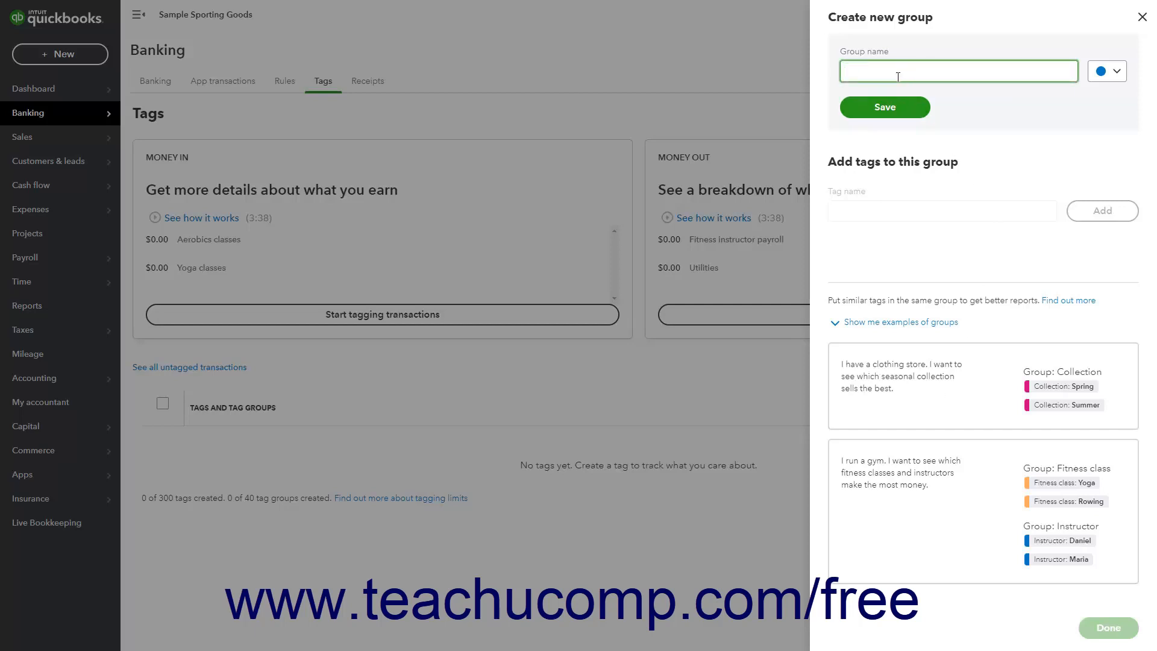
pyautogui.write('Sport')
pyautogui.click(1116, 71)
pyautogui.click(1088, 99)
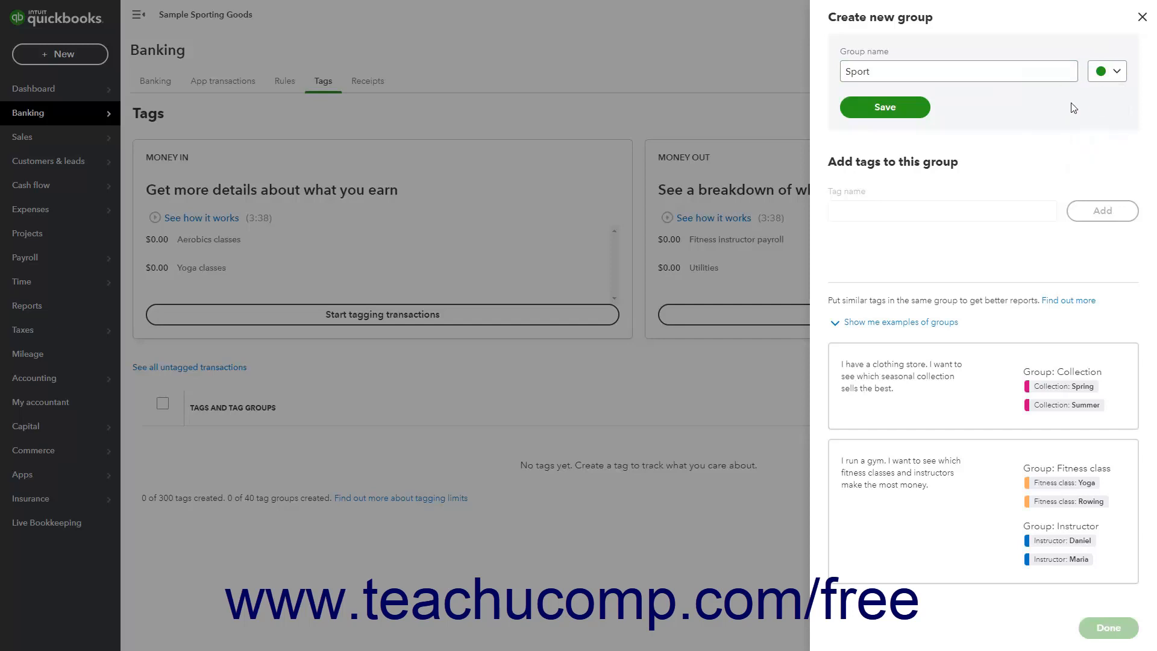
pyautogui.click(904, 112)
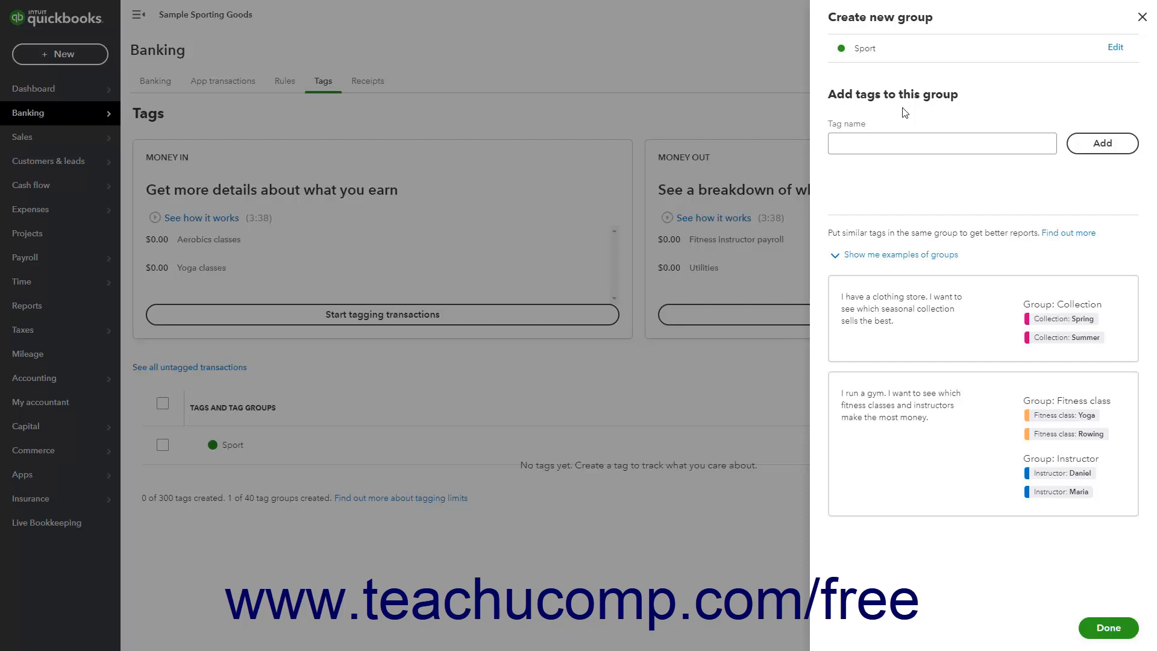
# Step: Add the tags Football, Soccer and Baseball to the Sport group and finish the group
pyautogui.click(886, 142)
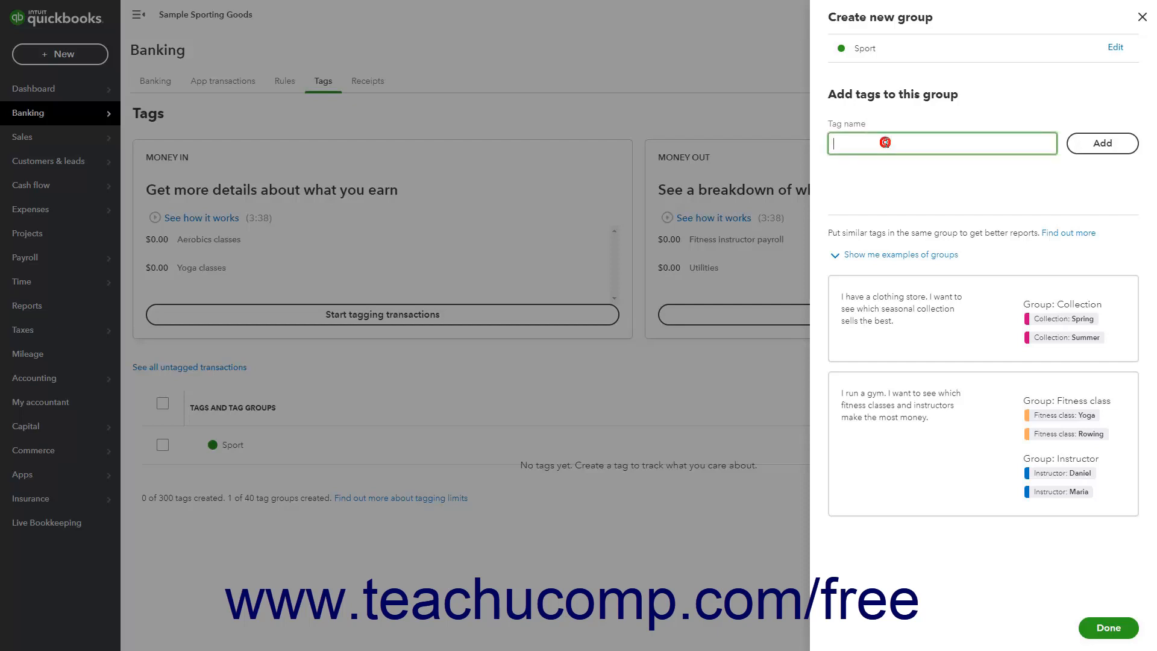
pyautogui.write('Football')
pyautogui.click(1088, 144)
pyautogui.click(884, 146)
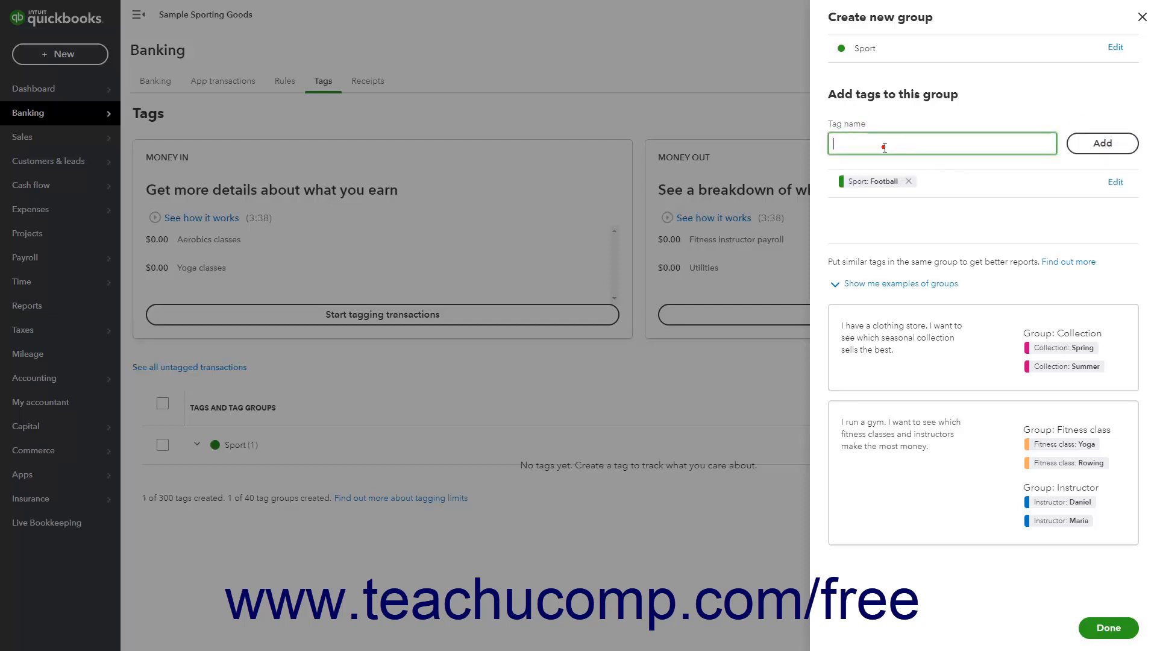
pyautogui.write('Soccer')
pyautogui.click(1088, 143)
pyautogui.click(923, 141)
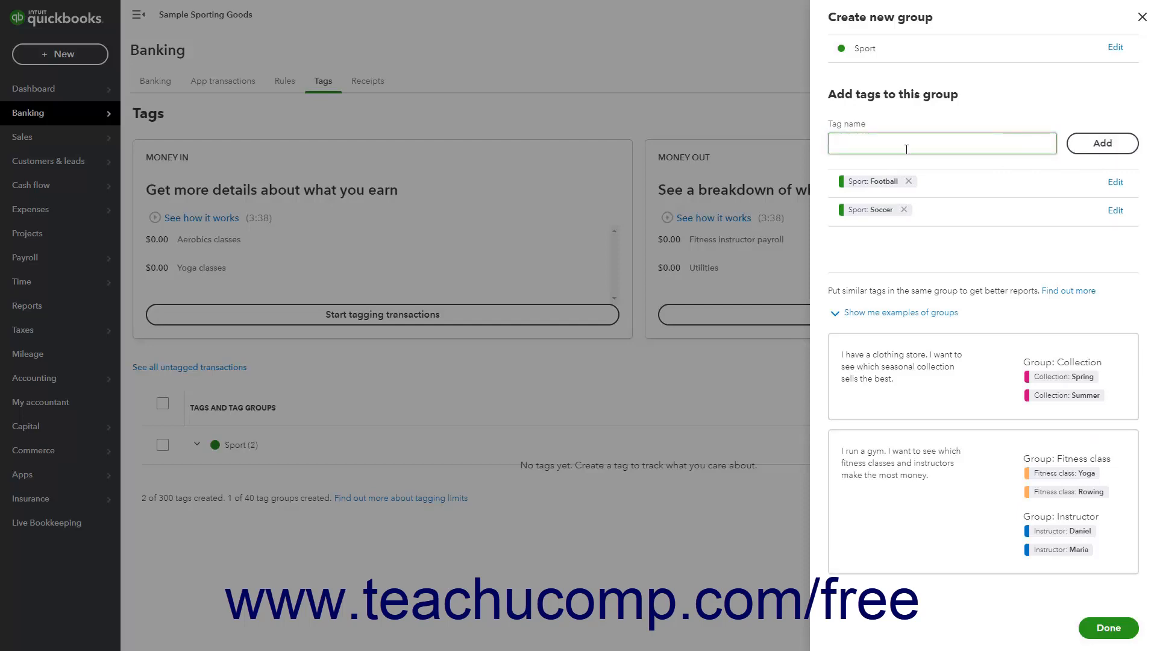
pyautogui.click(923, 140)
pyautogui.write('Baseball')
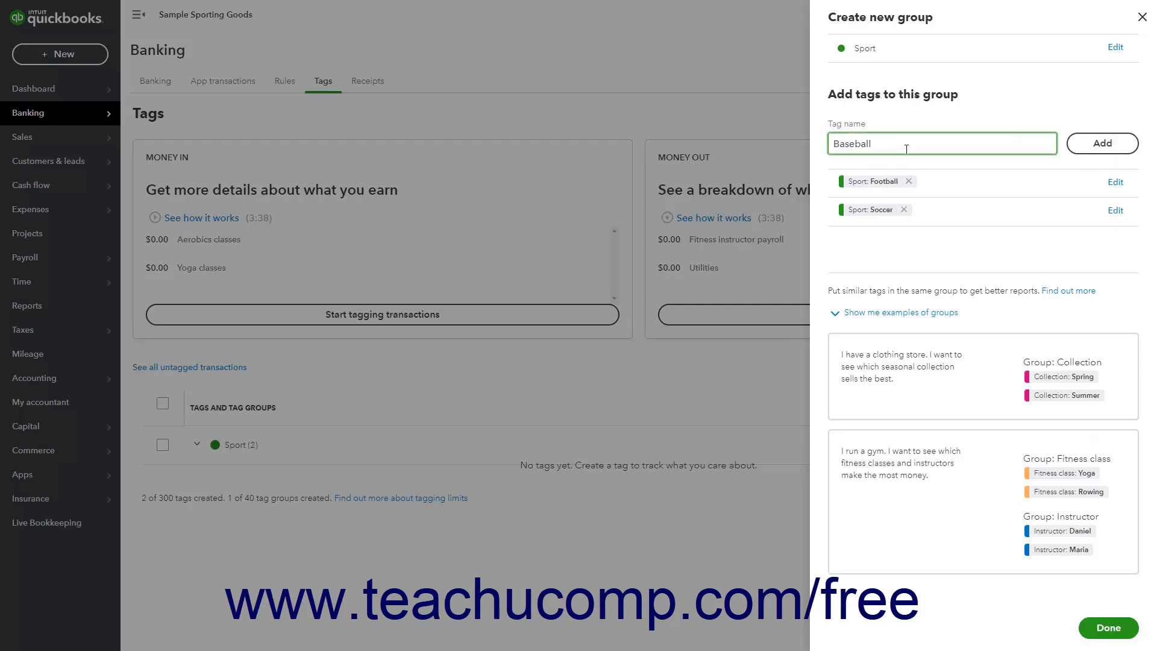
pyautogui.click(1096, 154)
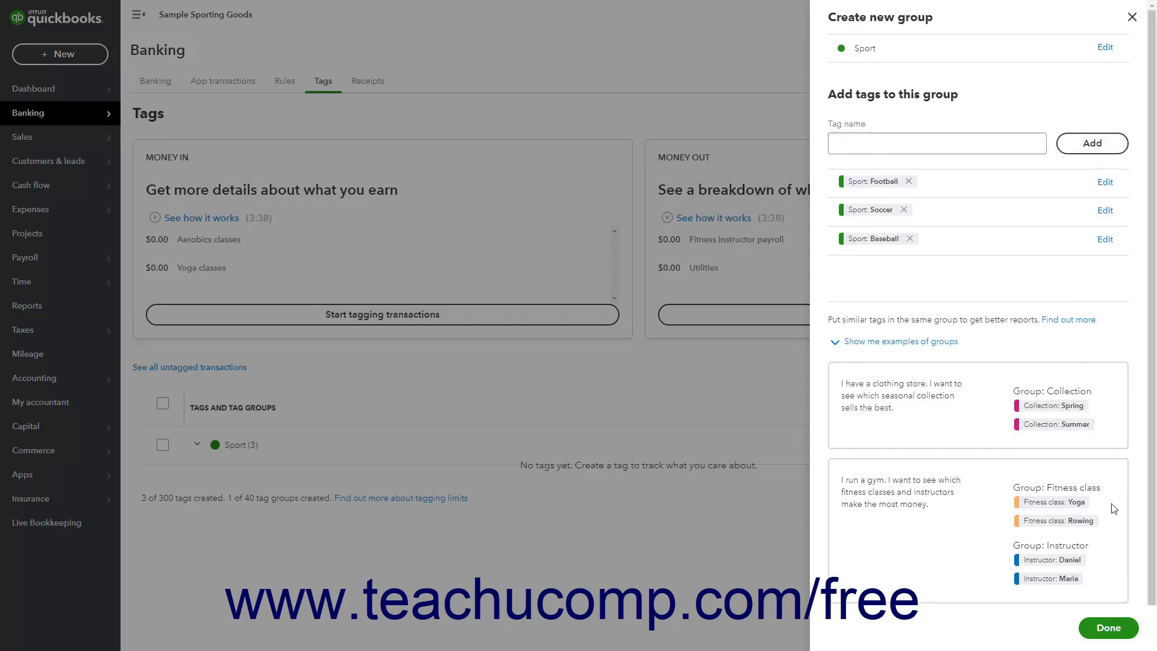
pyautogui.click(1109, 628)
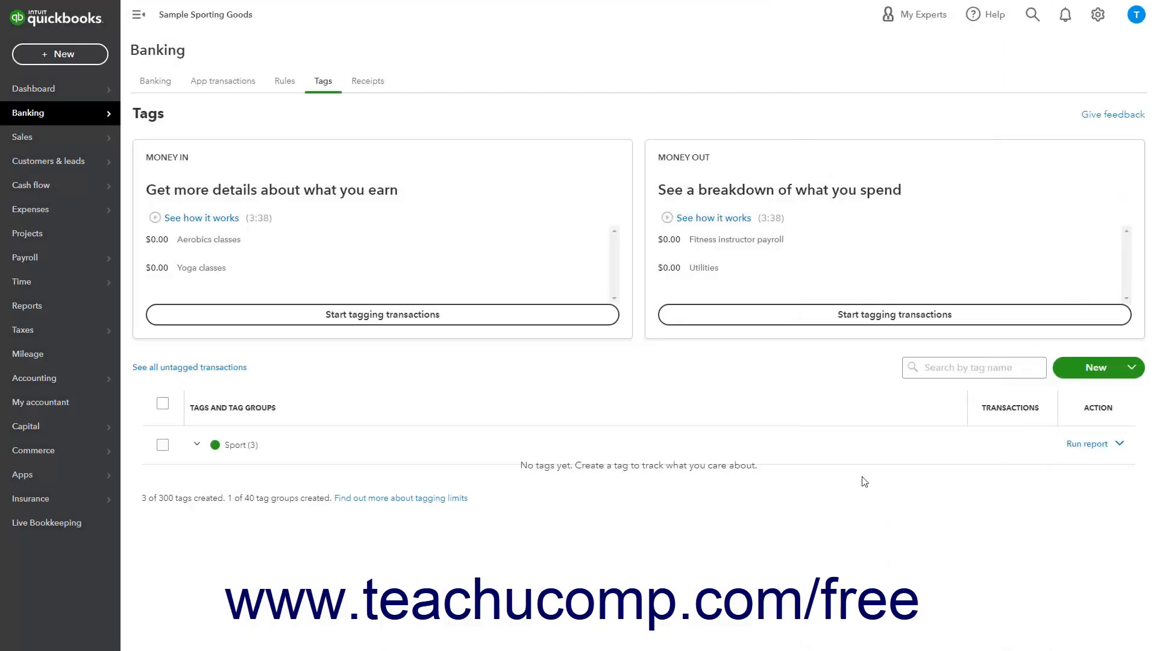
# Step: Create a separate new tag named Basketball, assign it to the Sport group and save it
pyautogui.click(1104, 372)
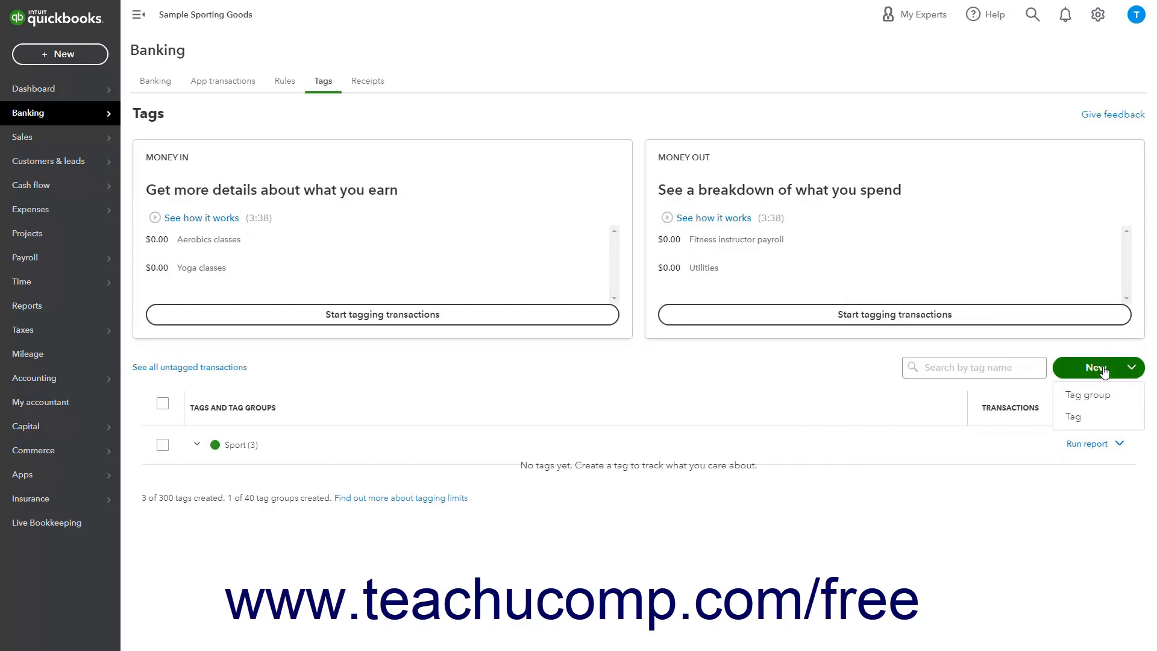
pyautogui.click(1082, 419)
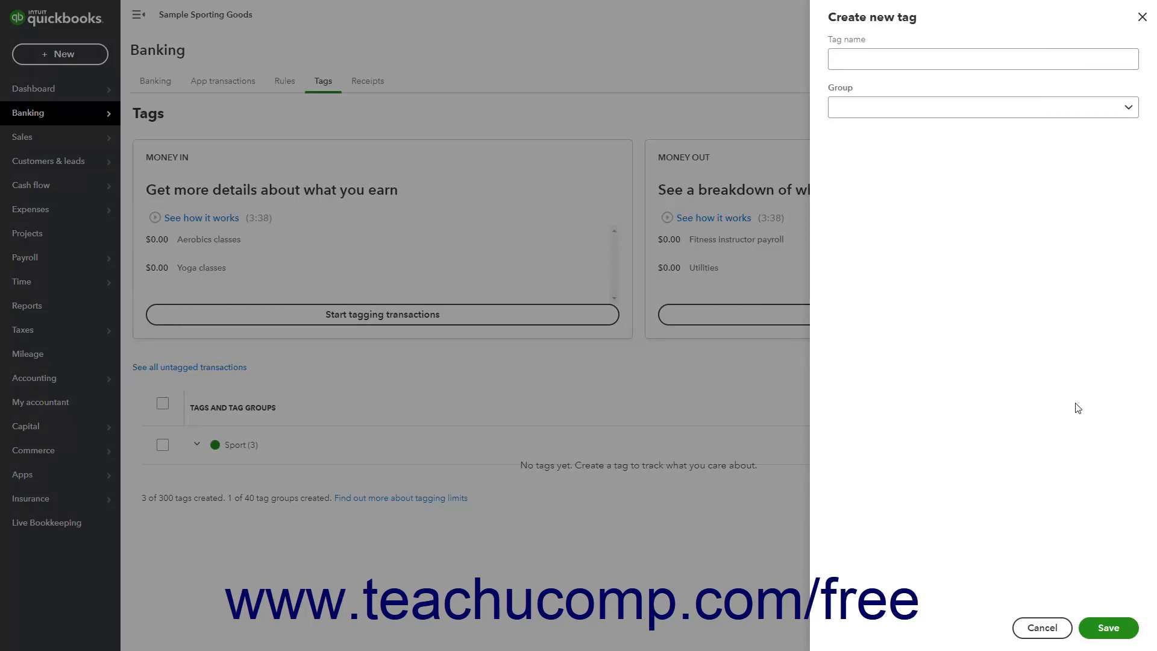
pyautogui.click(883, 60)
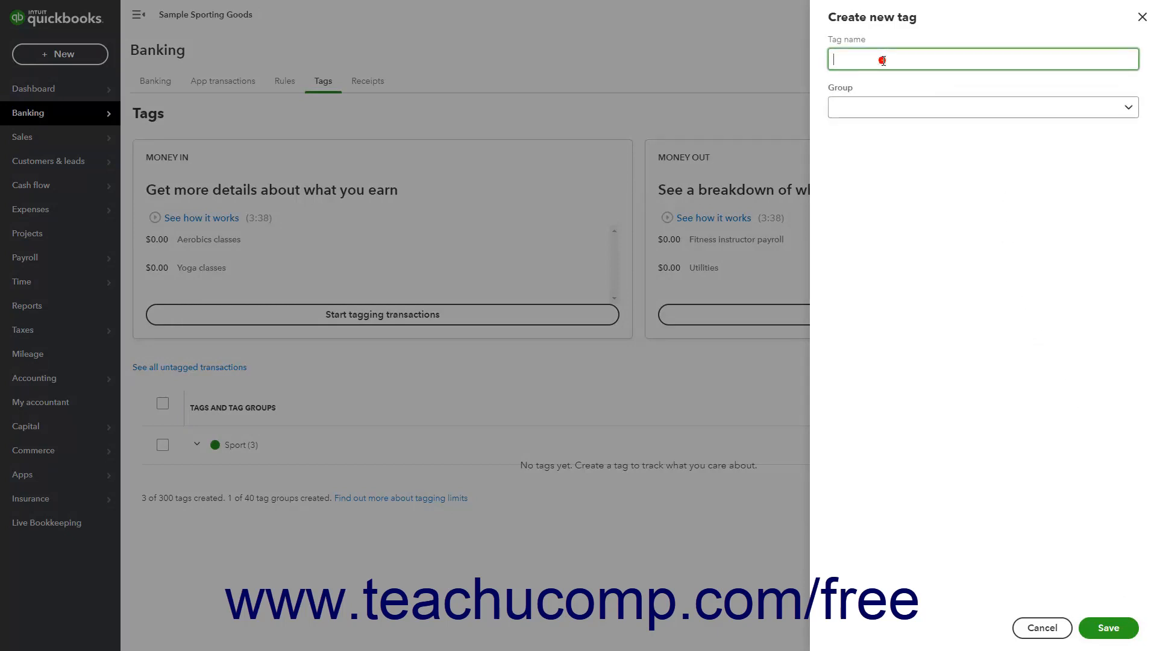
pyautogui.write('Basketball')
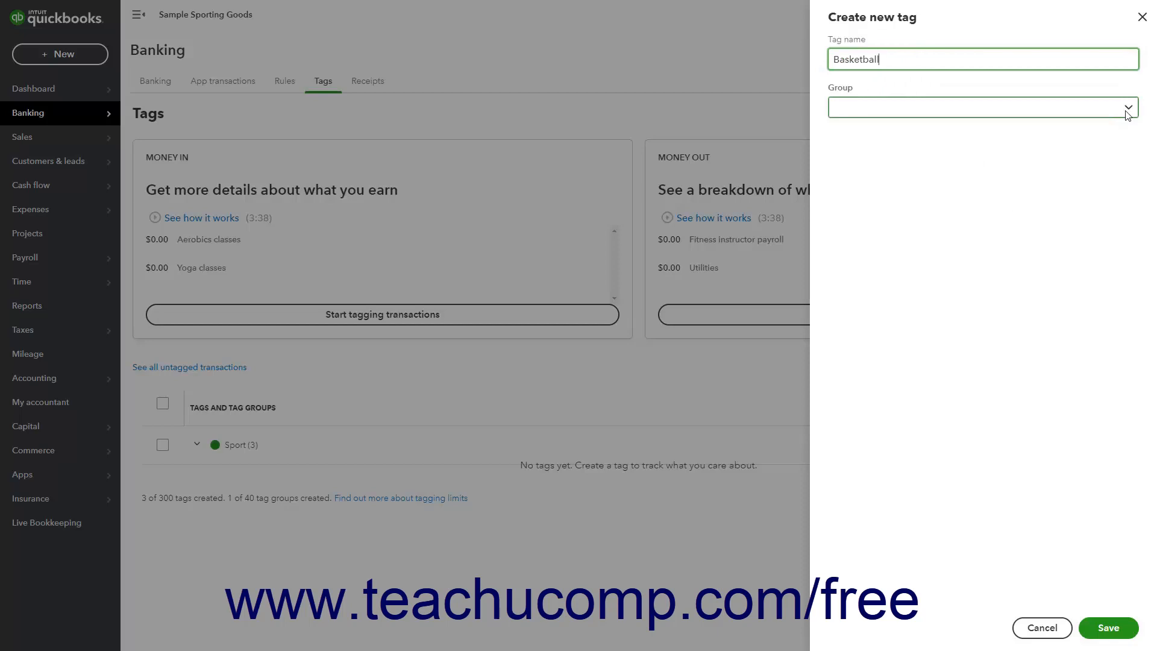
pyautogui.click(1129, 109)
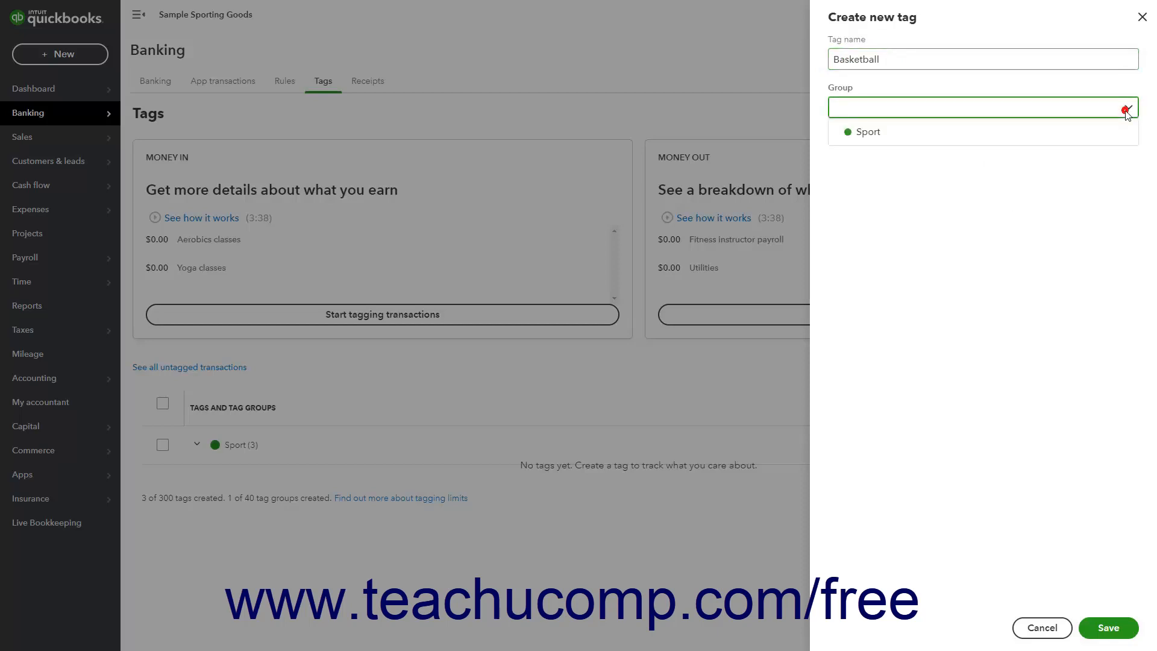
pyautogui.click(1030, 140)
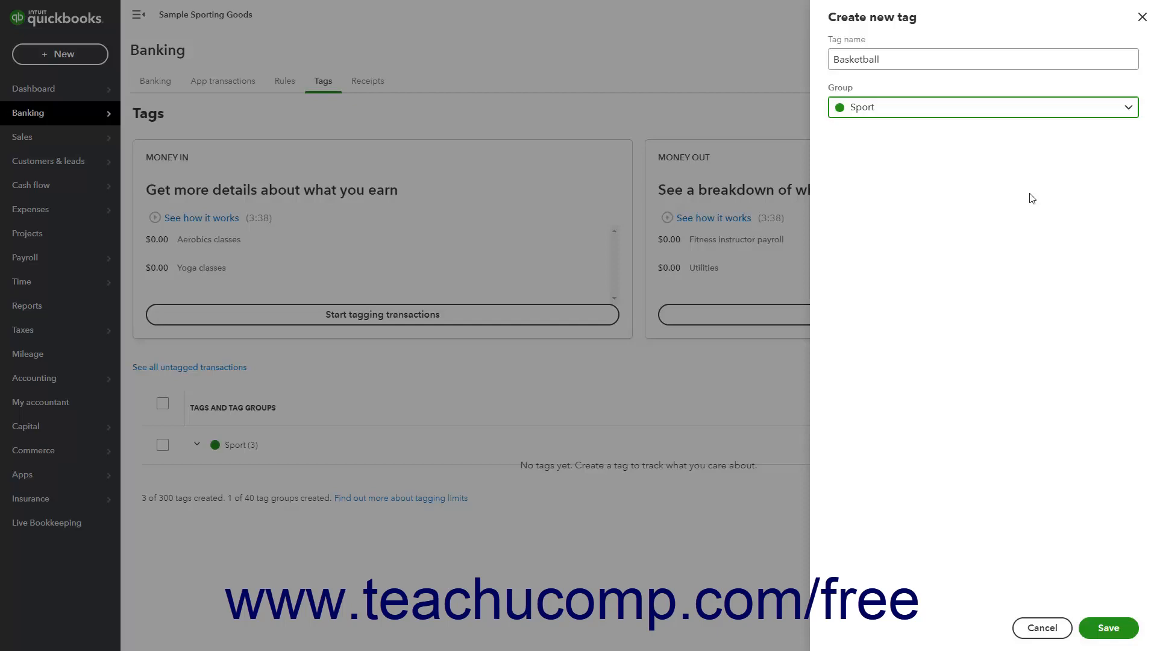
pyautogui.click(1103, 628)
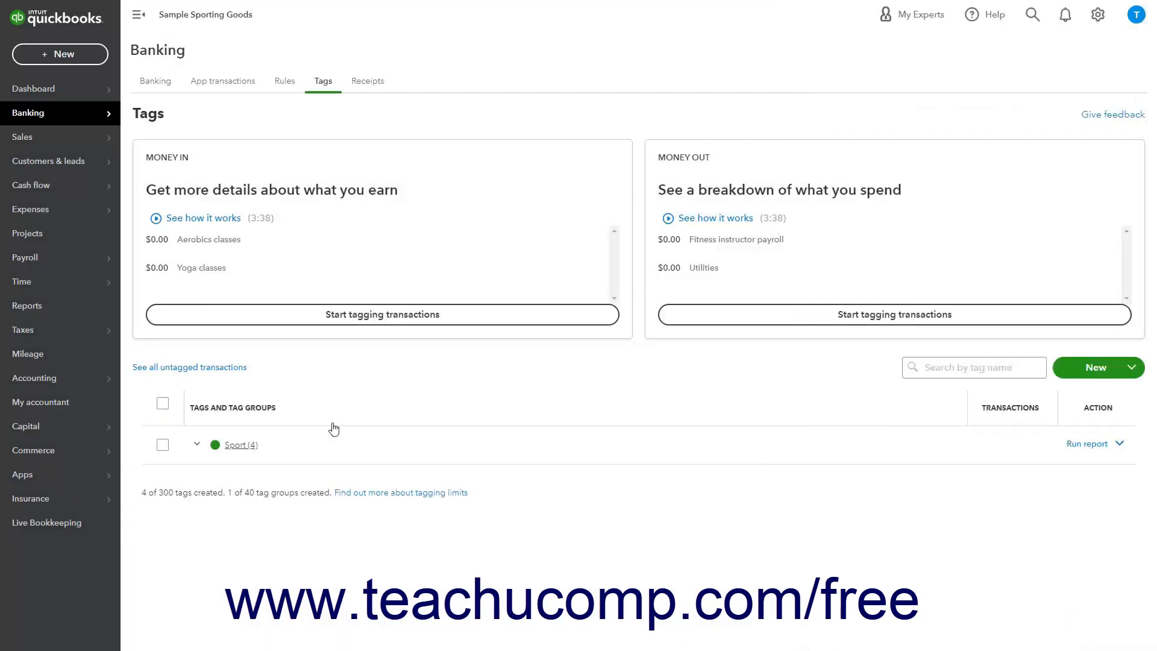
# Step: Examine the tags inside the Sport group and the actions available for the group and its Baseball tag
pyautogui.click(198, 447)
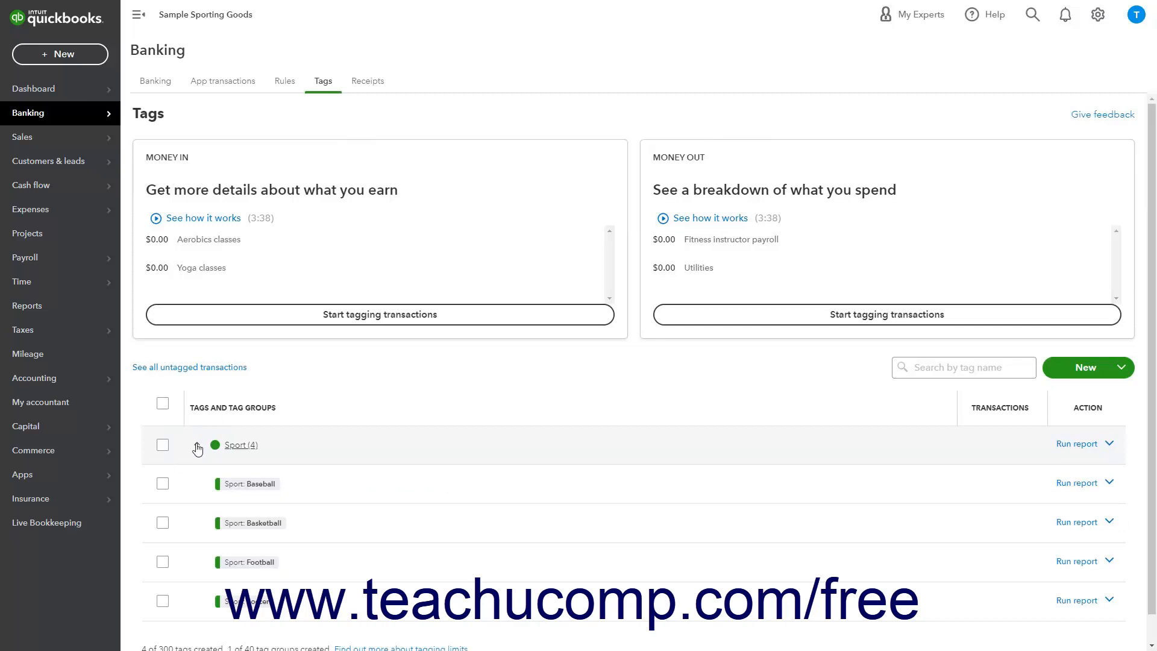
pyautogui.click(197, 447)
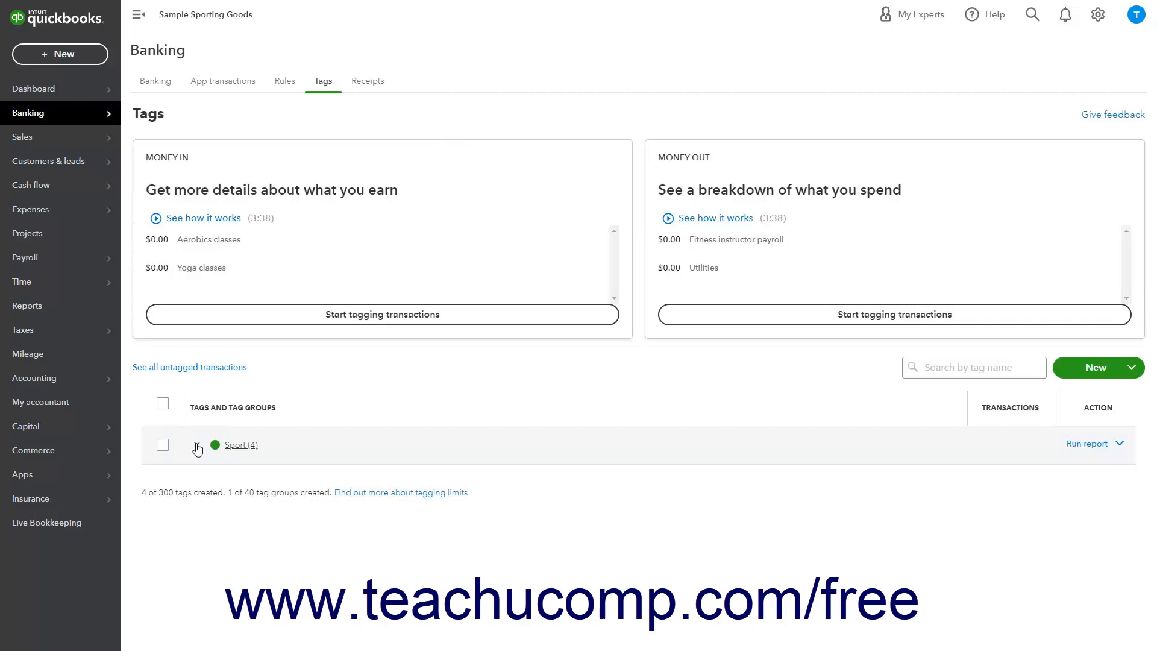
pyautogui.click(197, 447)
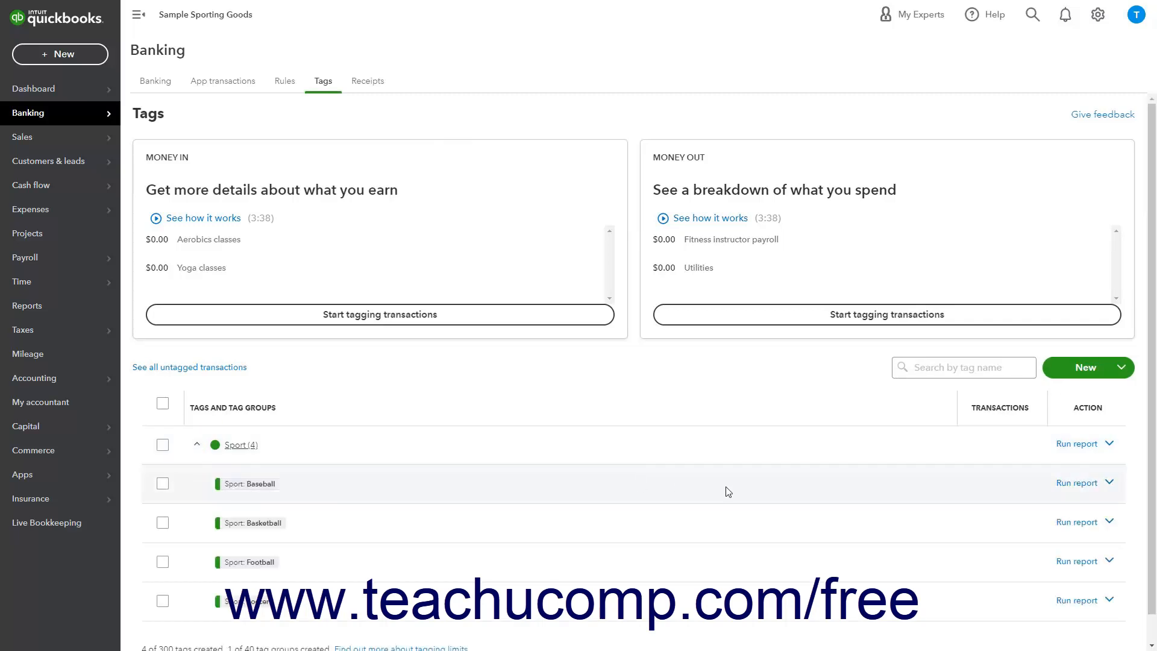
pyautogui.click(1110, 446)
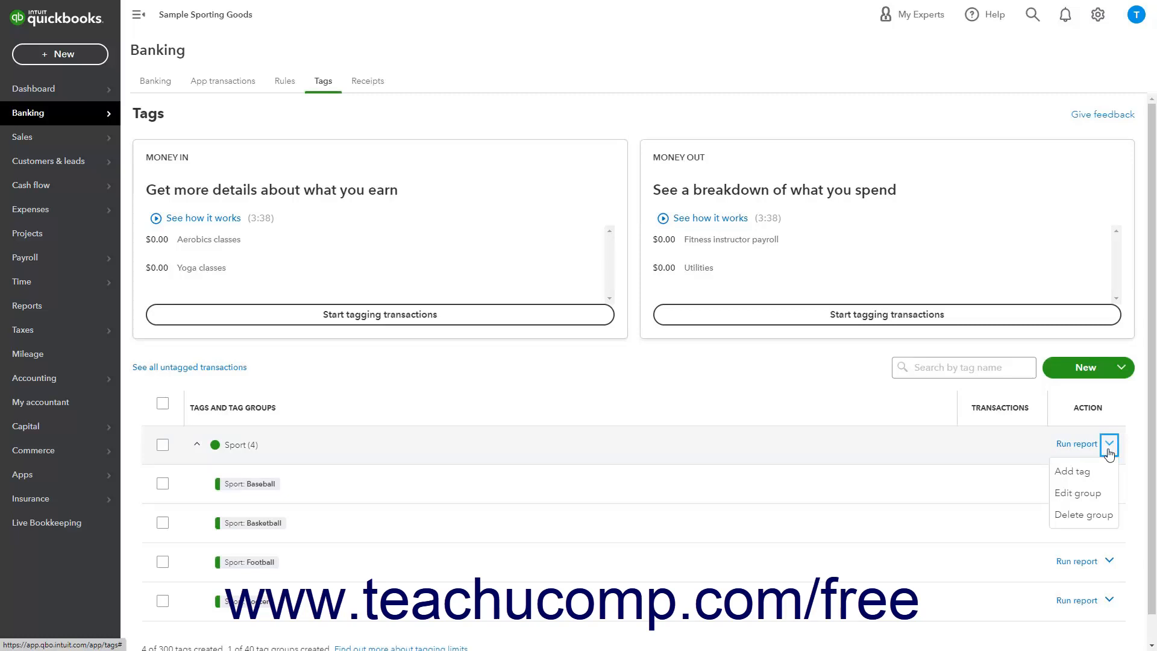
pyautogui.click(1110, 446)
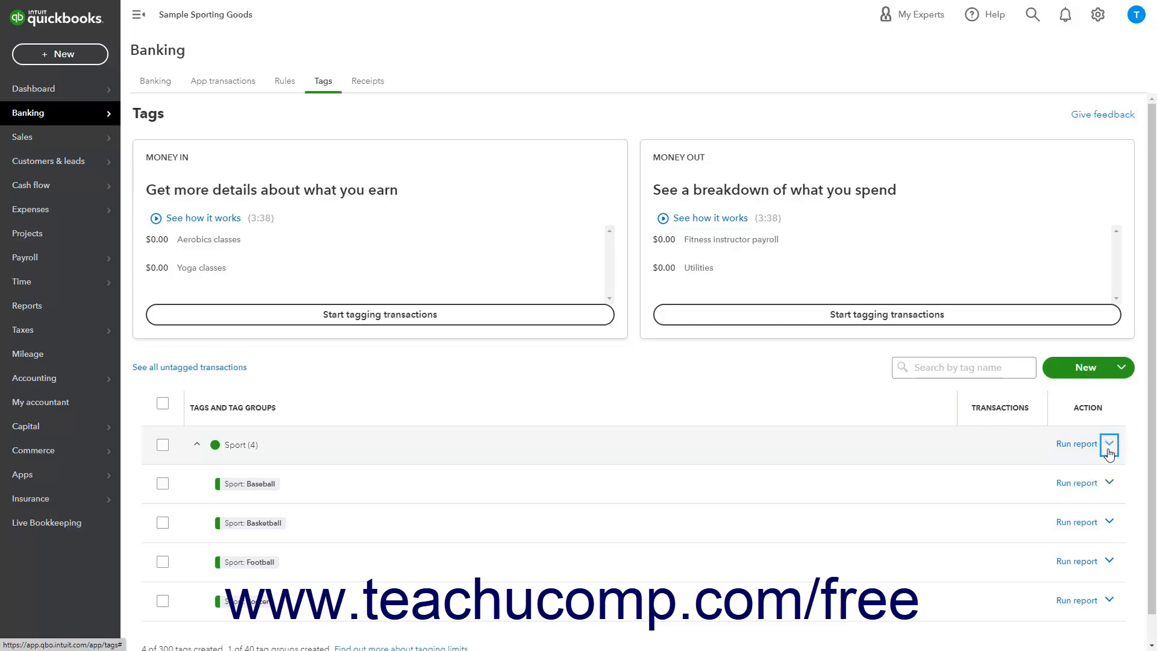
pyautogui.click(1110, 484)
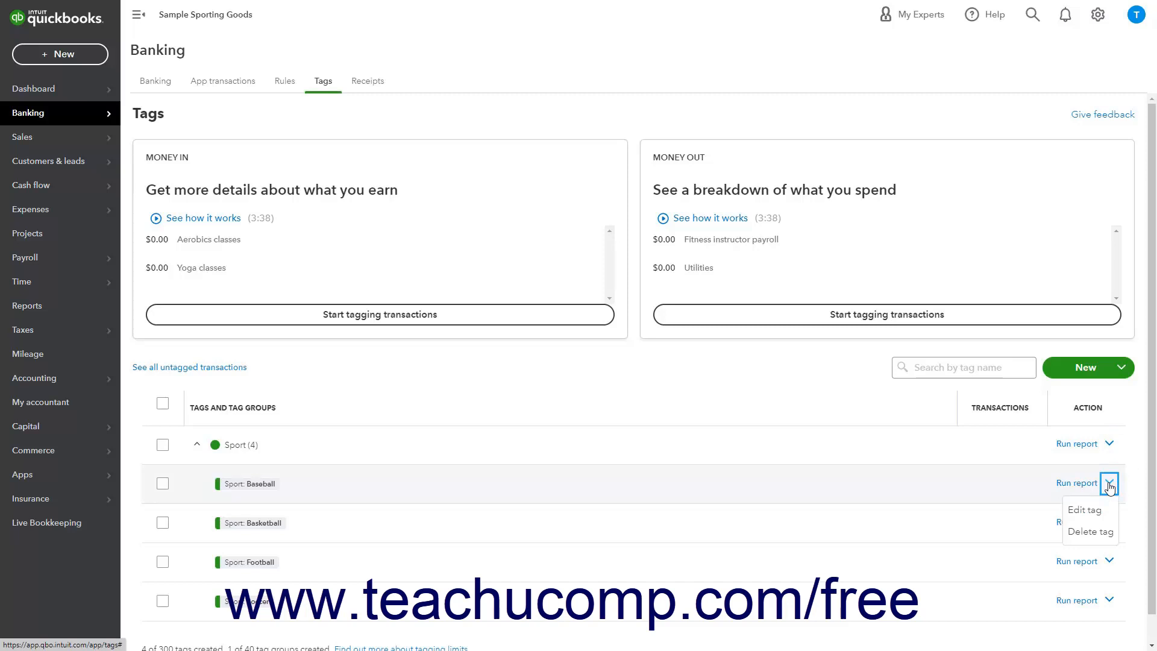
pyautogui.click(1110, 486)
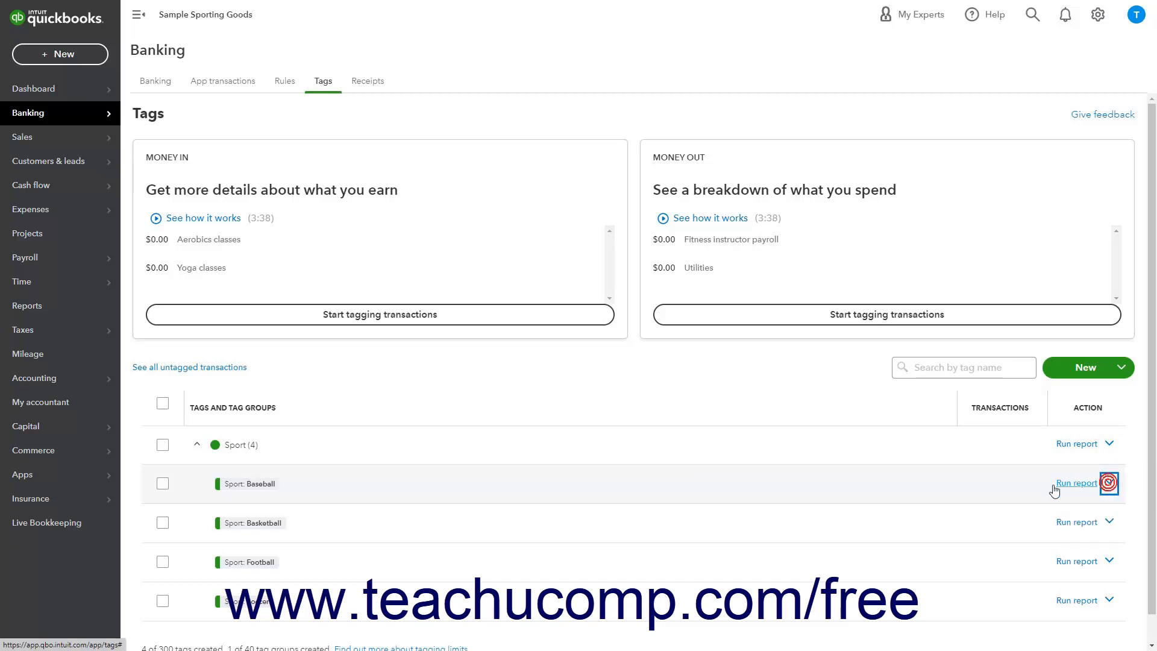
pyautogui.click(198, 446)
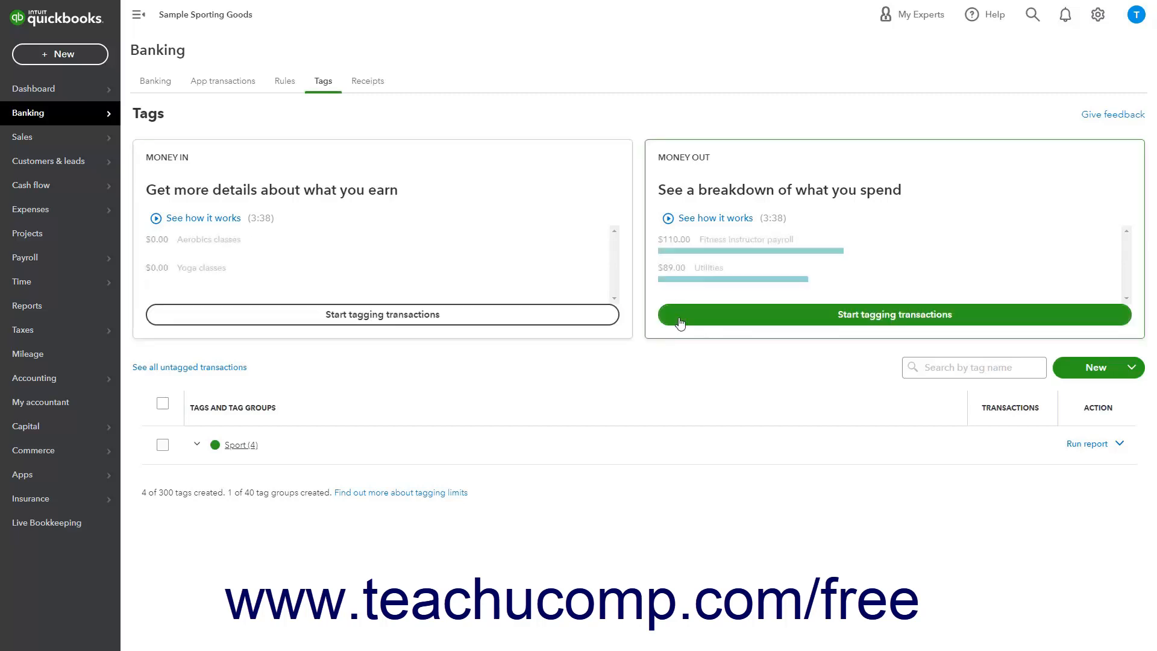
# Step: Add the Sport: Football tag to the 10/31/2022 invoice among the Money In transactions and apply it
pyautogui.click(598, 322)
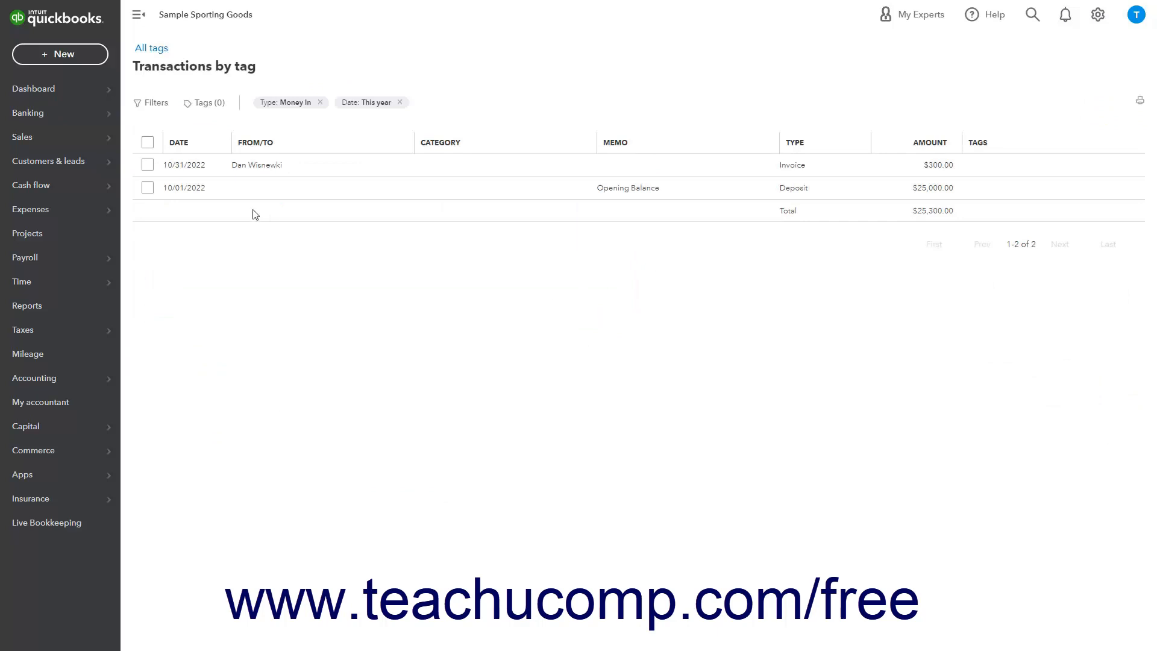
pyautogui.click(148, 166)
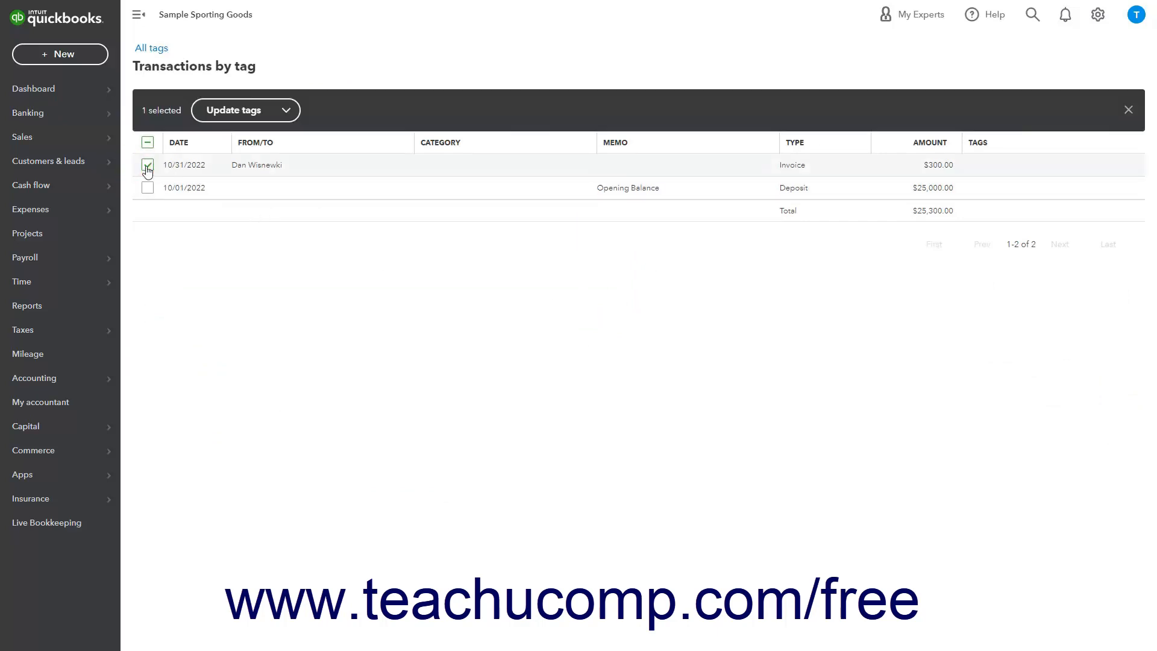
pyautogui.click(242, 116)
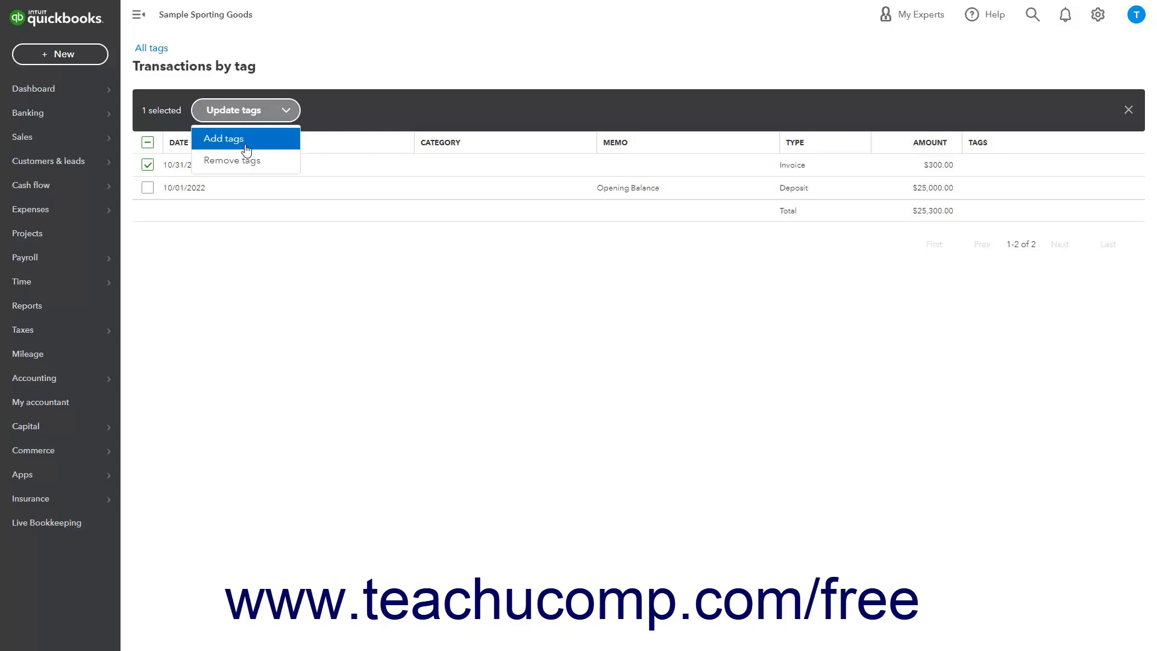
pyautogui.click(223, 139)
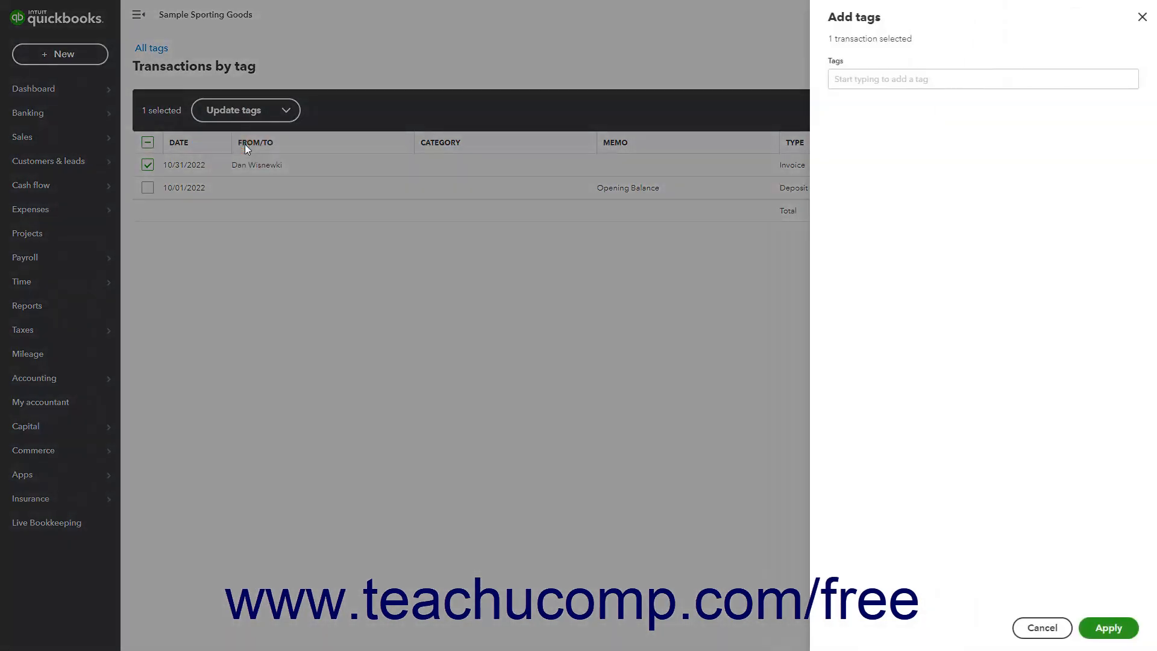
pyautogui.click(854, 84)
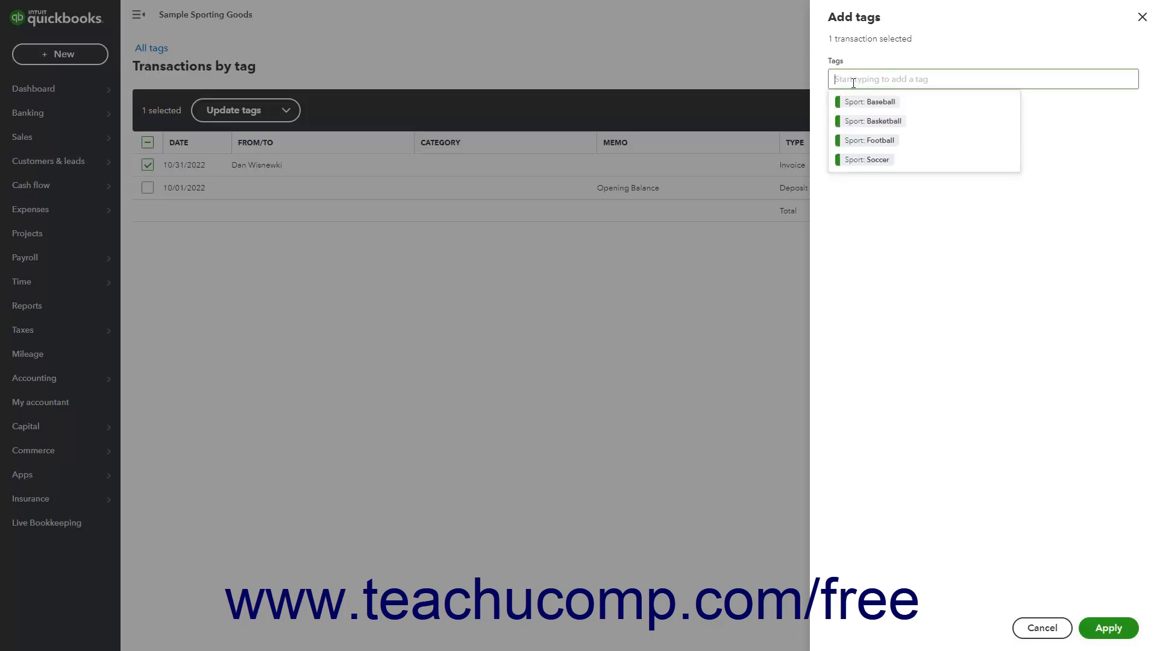
pyautogui.click(878, 140)
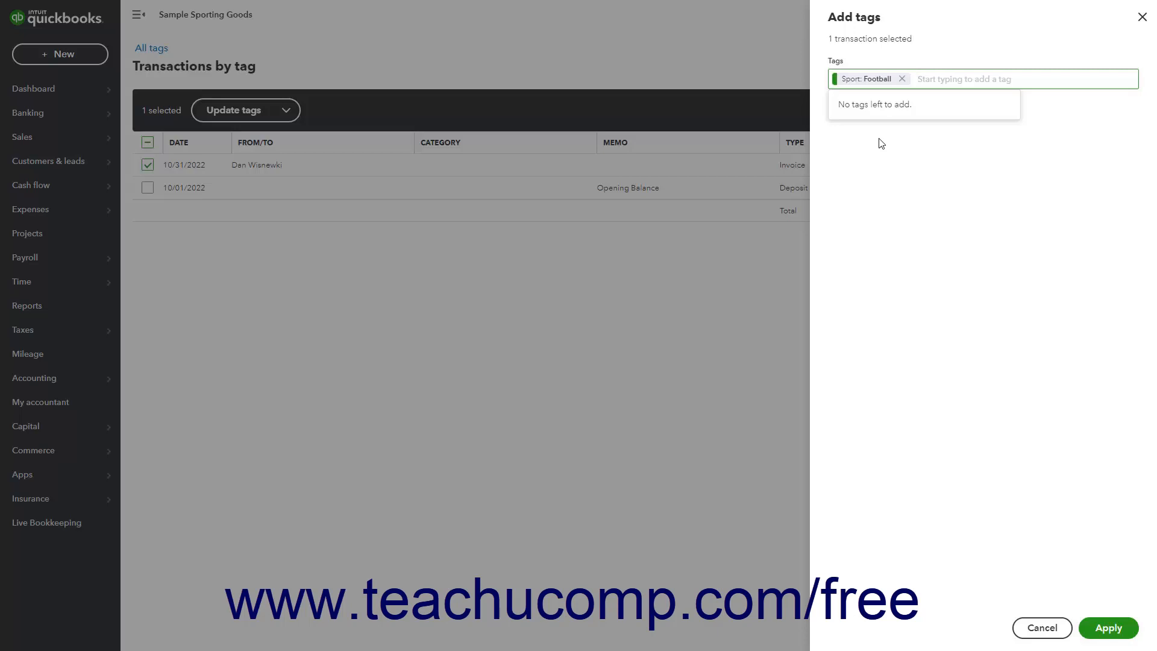
pyautogui.click(1108, 628)
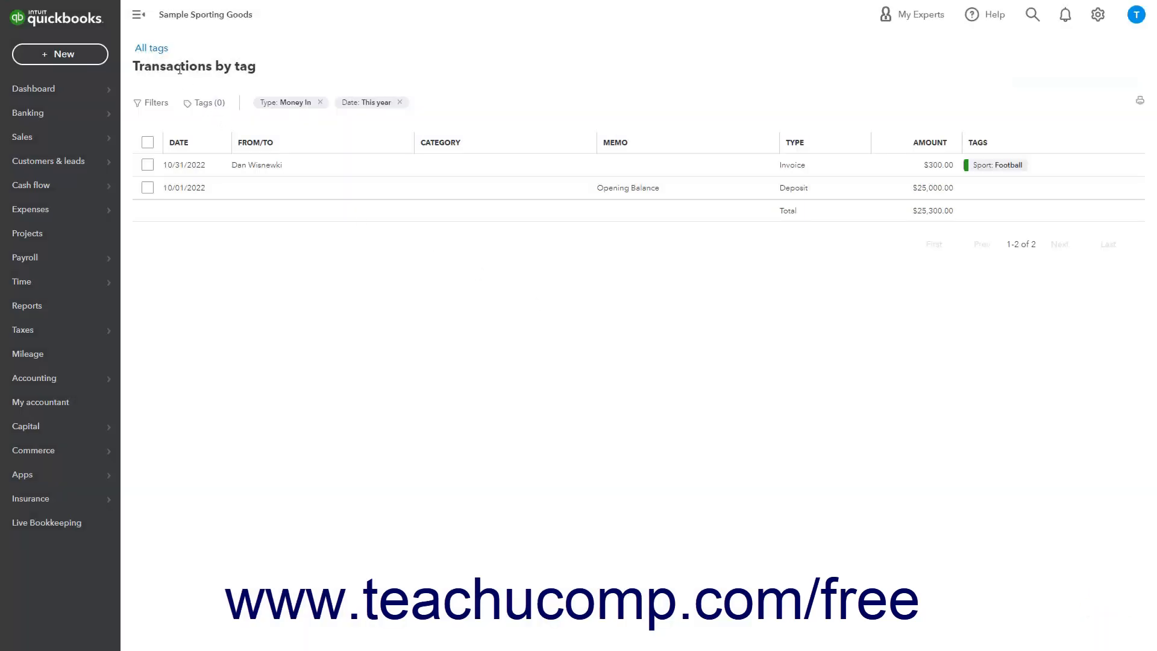
# Step: Open this year's Money In transactions tagged Football, remove the Sport: Football tag from the 10/31/2022 invoice and return to all tags
pyautogui.click(158, 50)
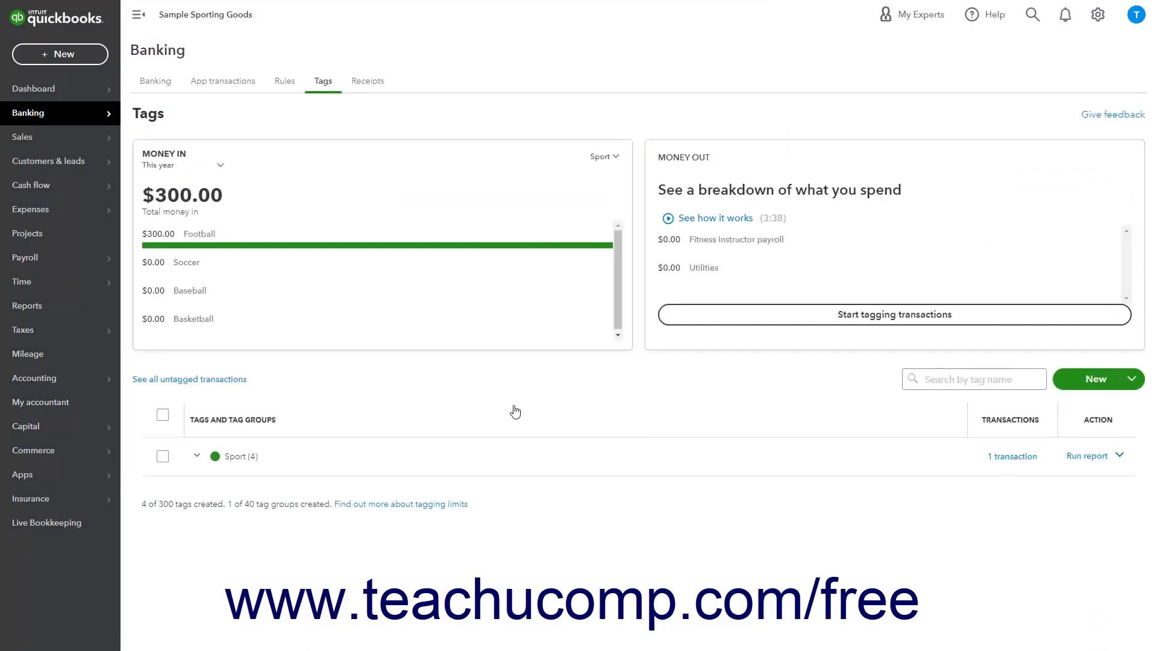
pyautogui.click(218, 247)
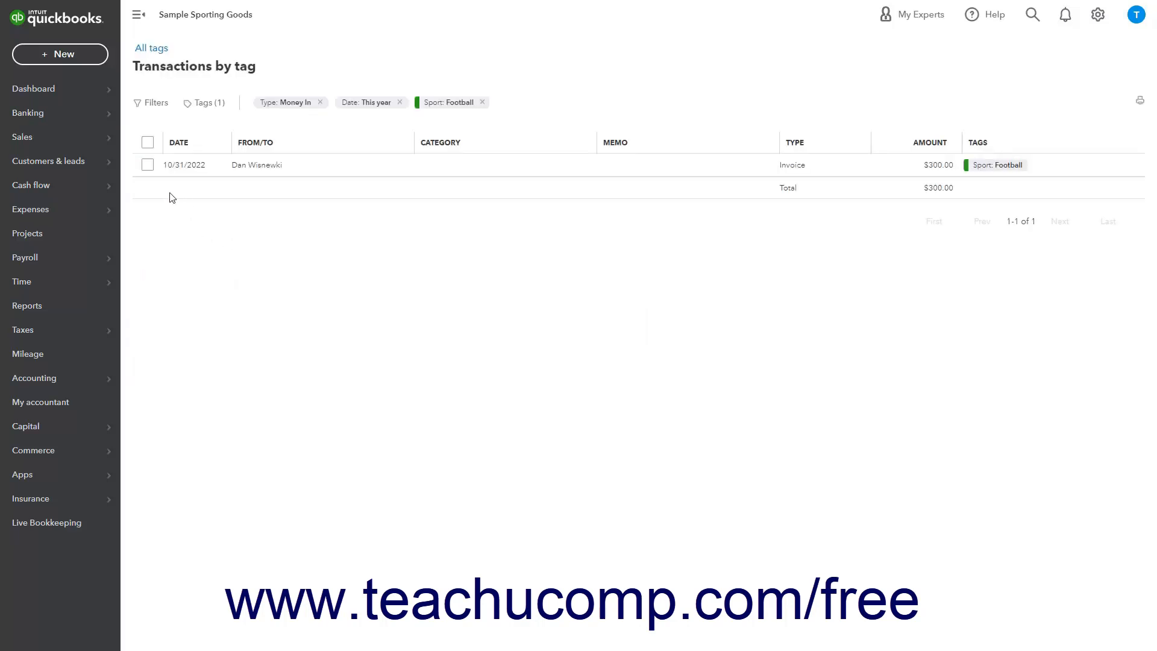
pyautogui.click(148, 165)
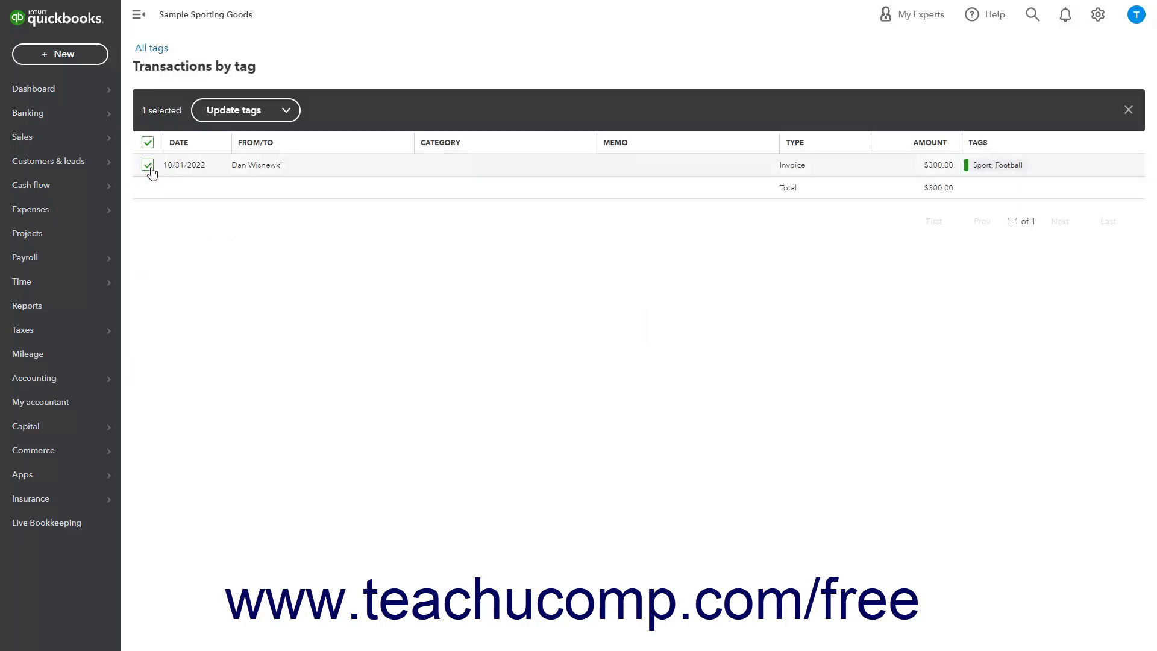
pyautogui.click(252, 115)
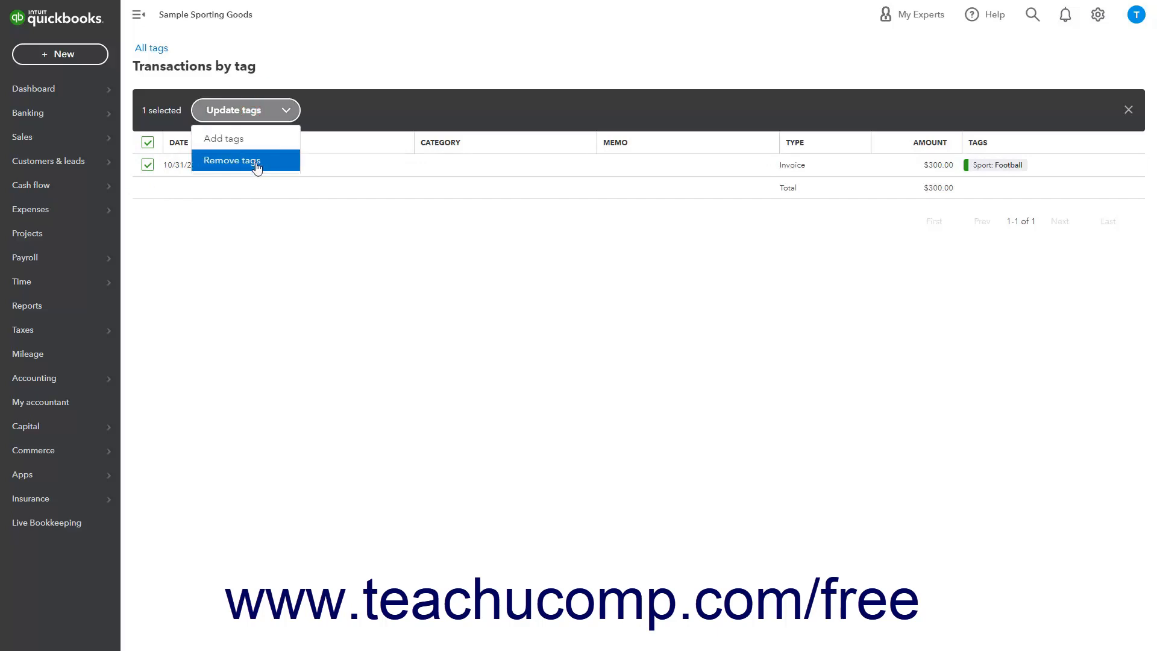
pyautogui.click(257, 162)
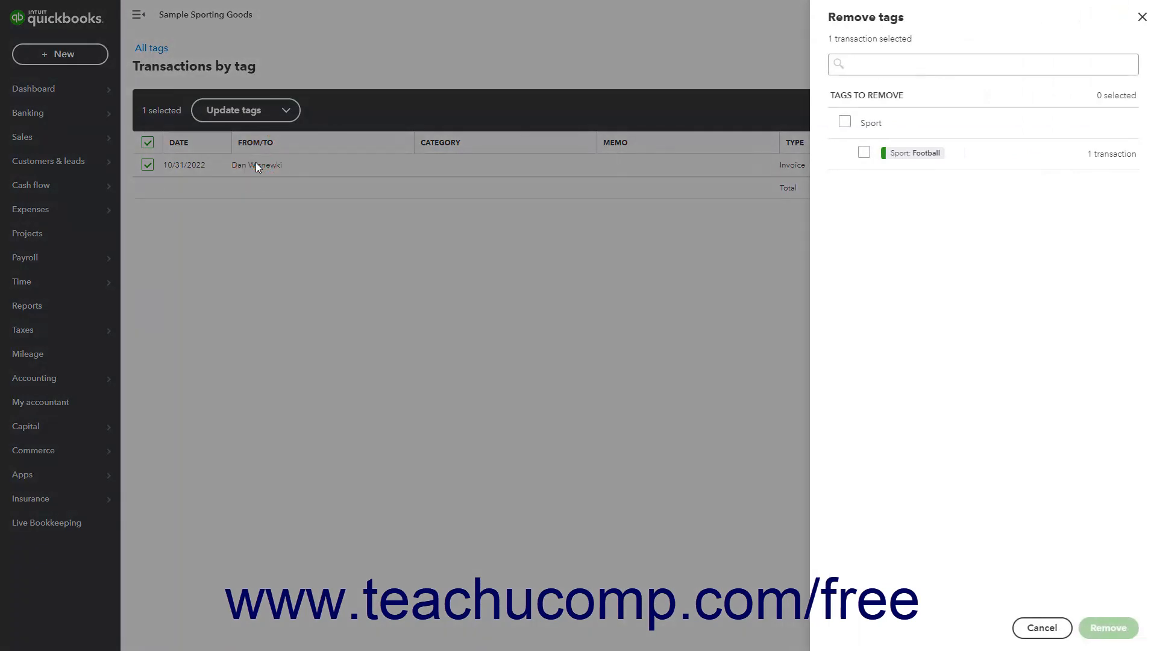
pyautogui.click(864, 155)
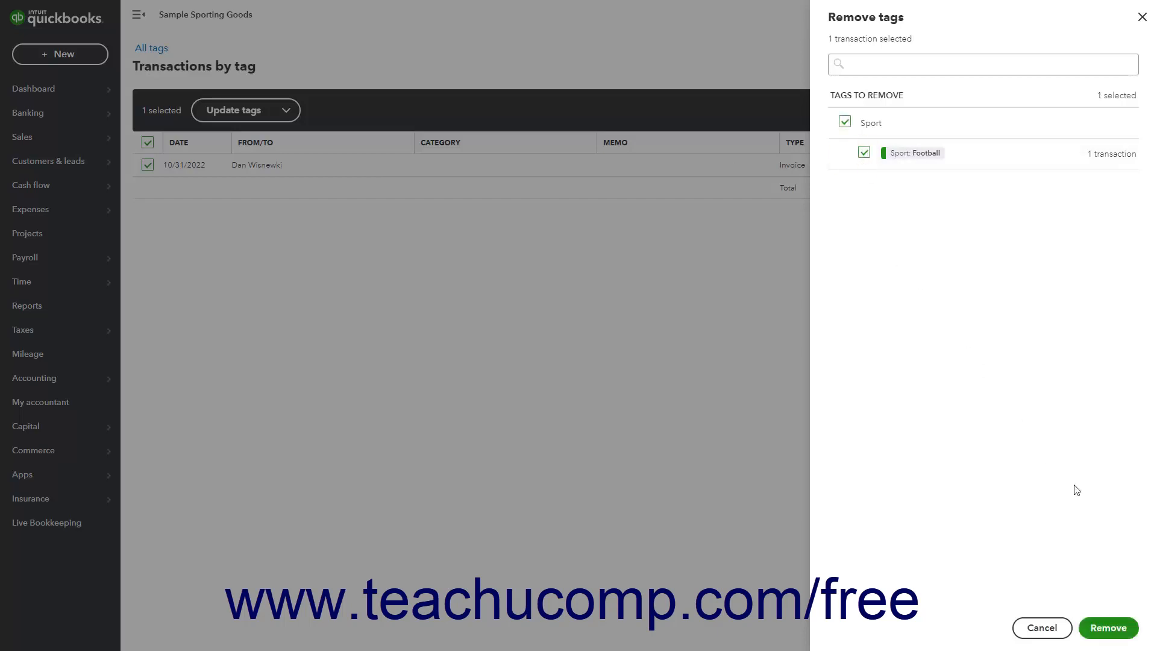
pyautogui.click(1103, 629)
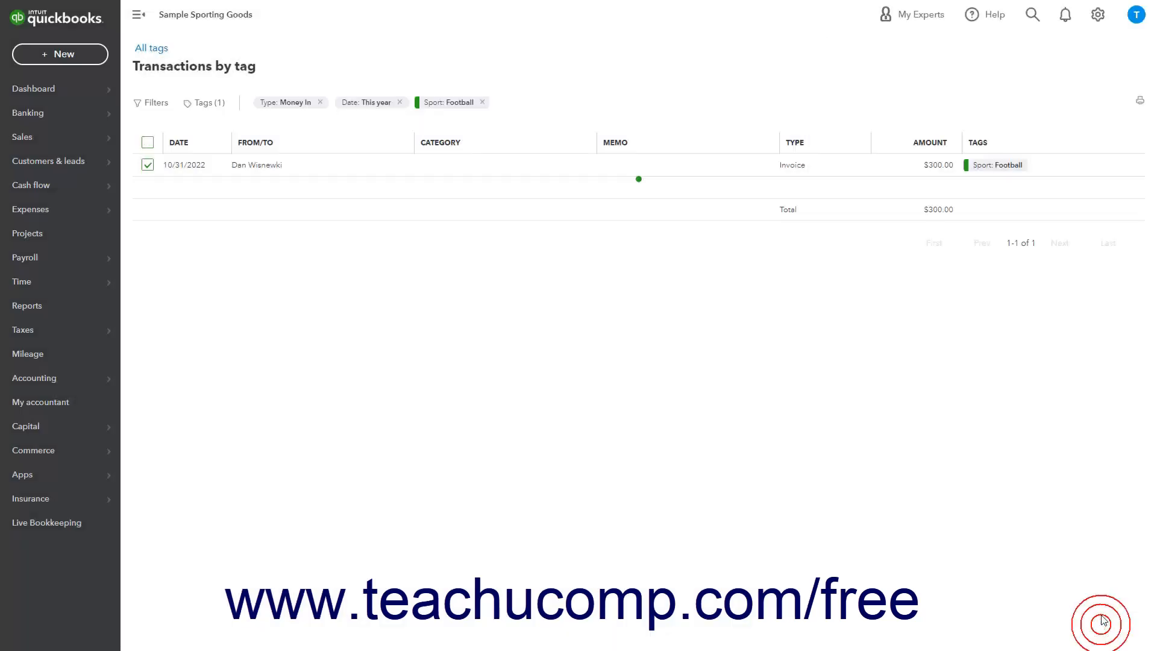
pyautogui.click(157, 51)
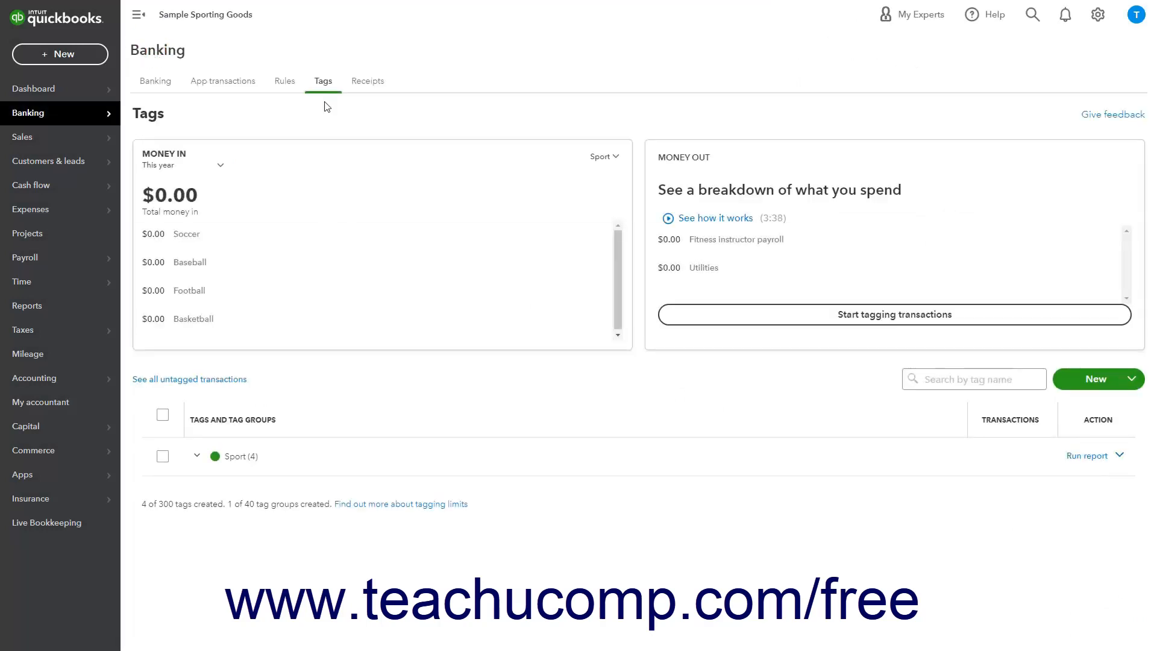
# Step: Open the 10/31/2022 sales invoice for editing and add the Sport: Soccer tag to it
pyautogui.moveTo(108, 148)
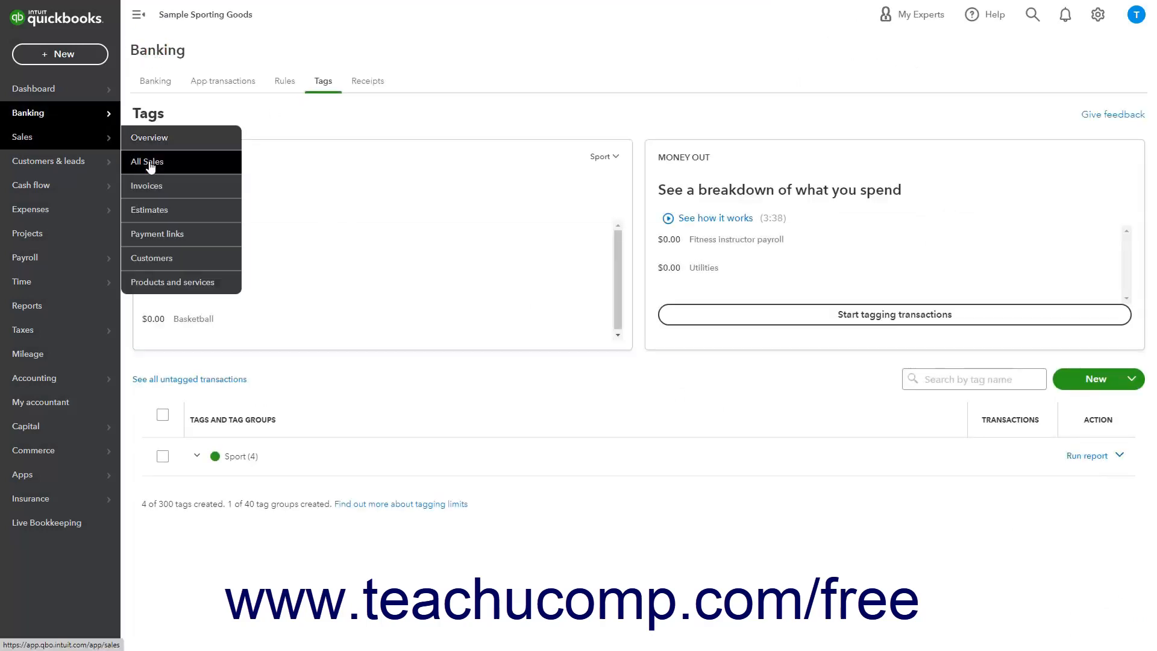
pyautogui.click(161, 193)
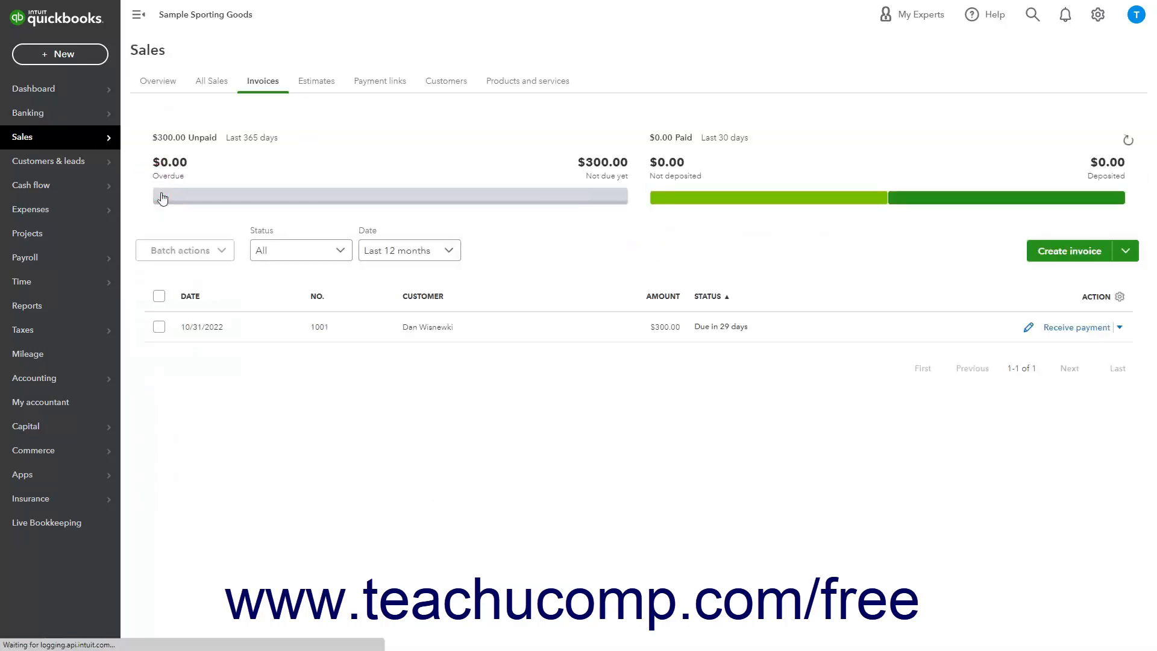
pyautogui.click(275, 325)
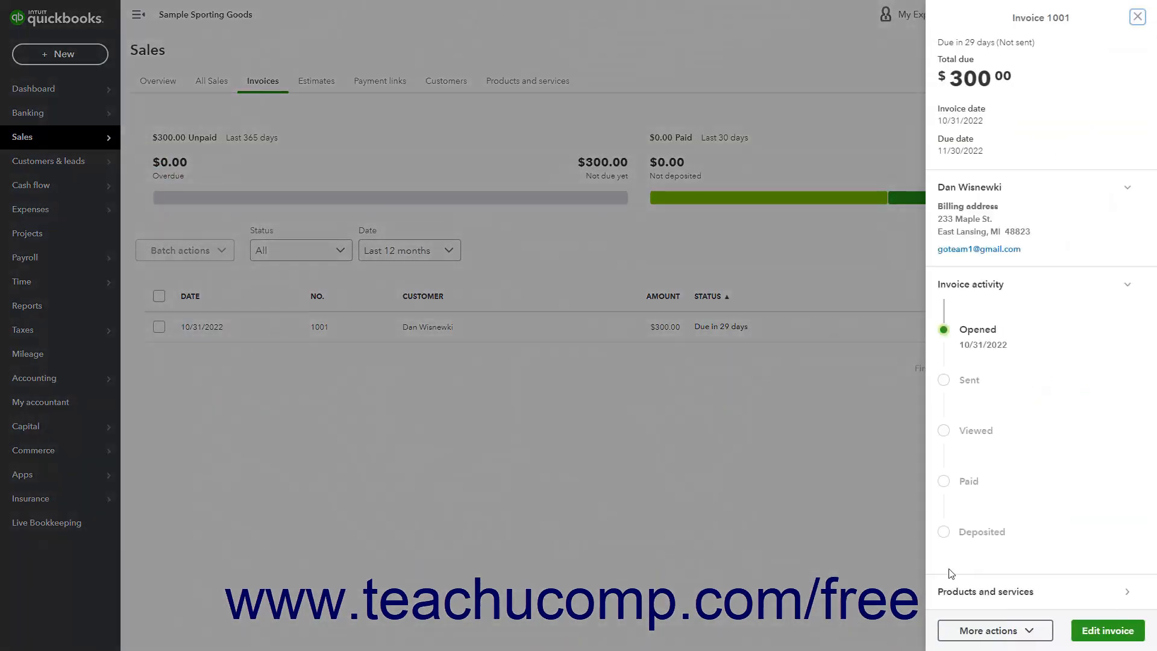
pyautogui.click(1088, 629)
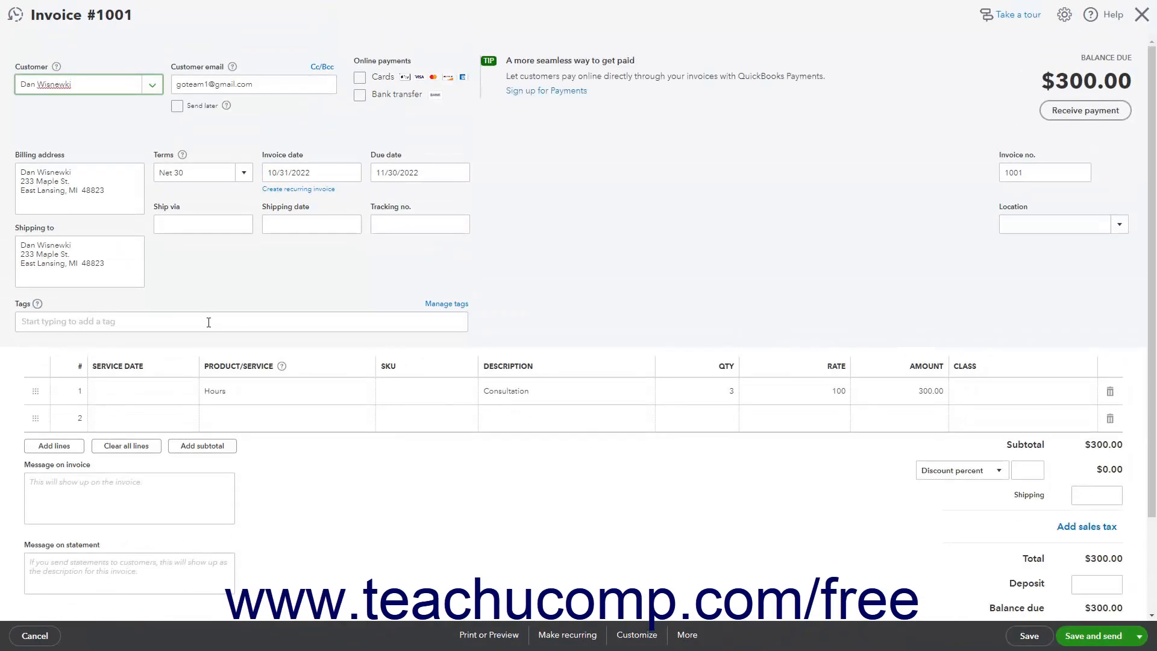
pyautogui.click(208, 323)
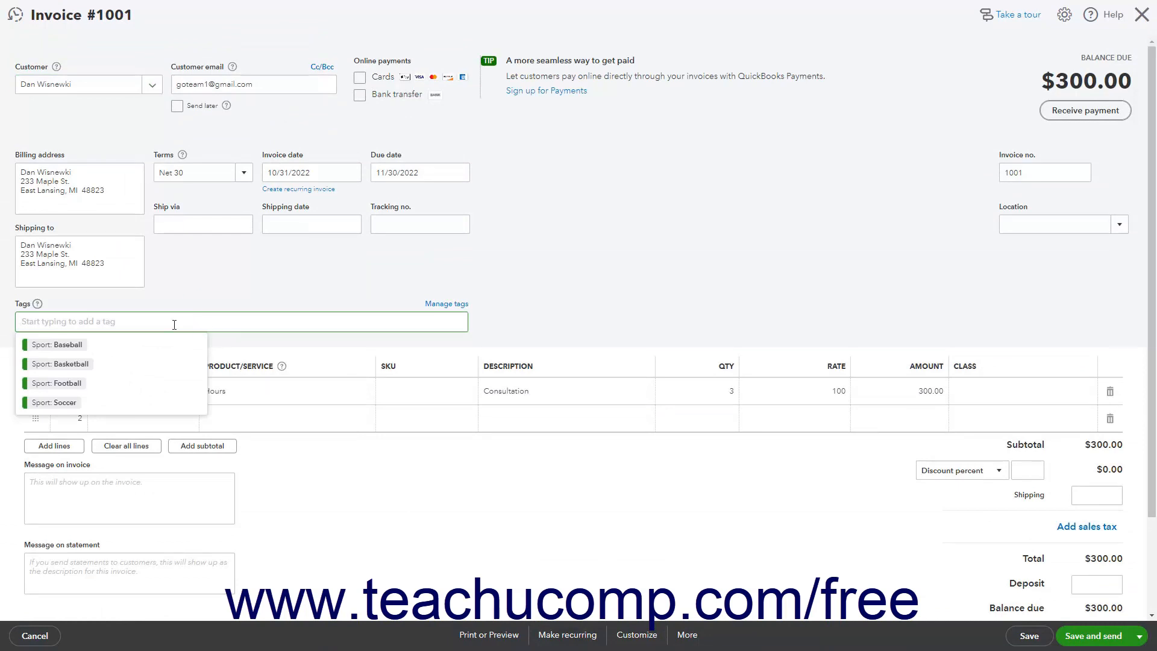
pyautogui.click(72, 402)
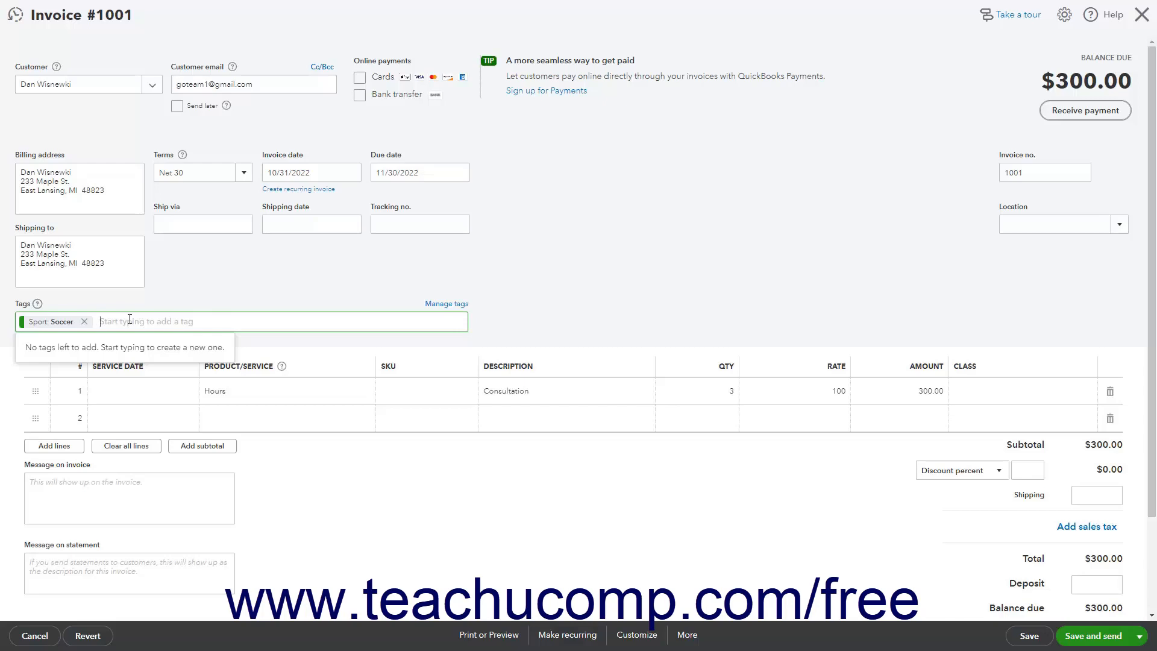
# Step: Create a tag named New Tag from within the invoice without a group, and take it off the invoice
pyautogui.write('New Tag')
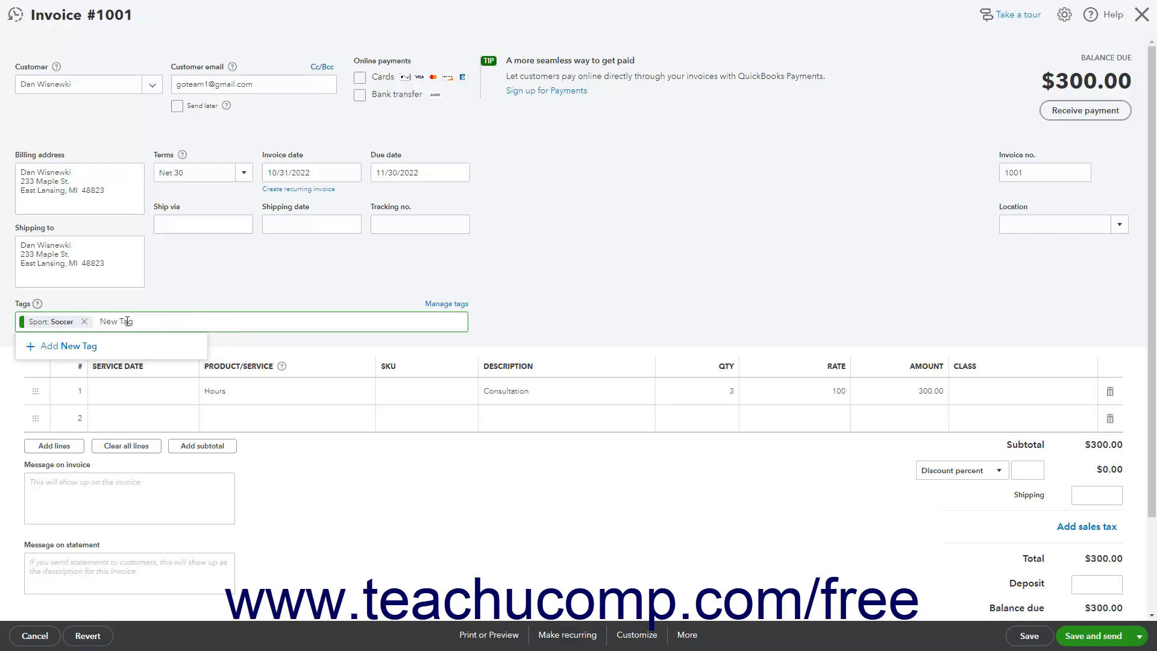
pyautogui.click(91, 348)
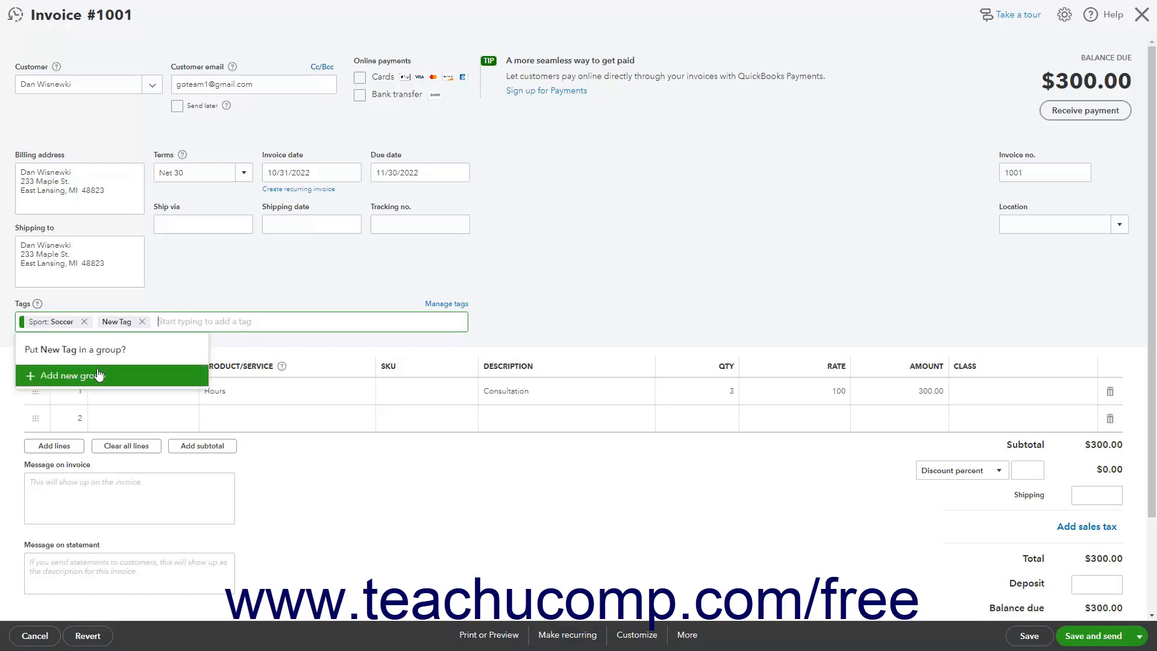
pyautogui.click(144, 322)
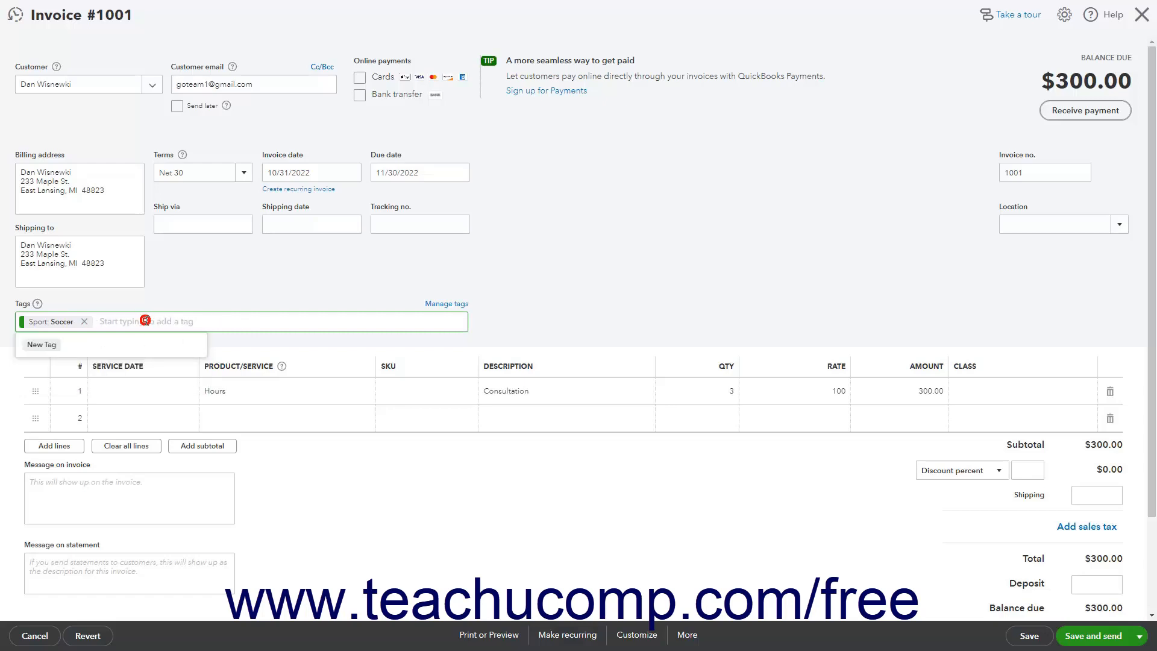
# Step: View the tag management list from the invoice, close it and leave the invoice without saving
pyautogui.click(445, 307)
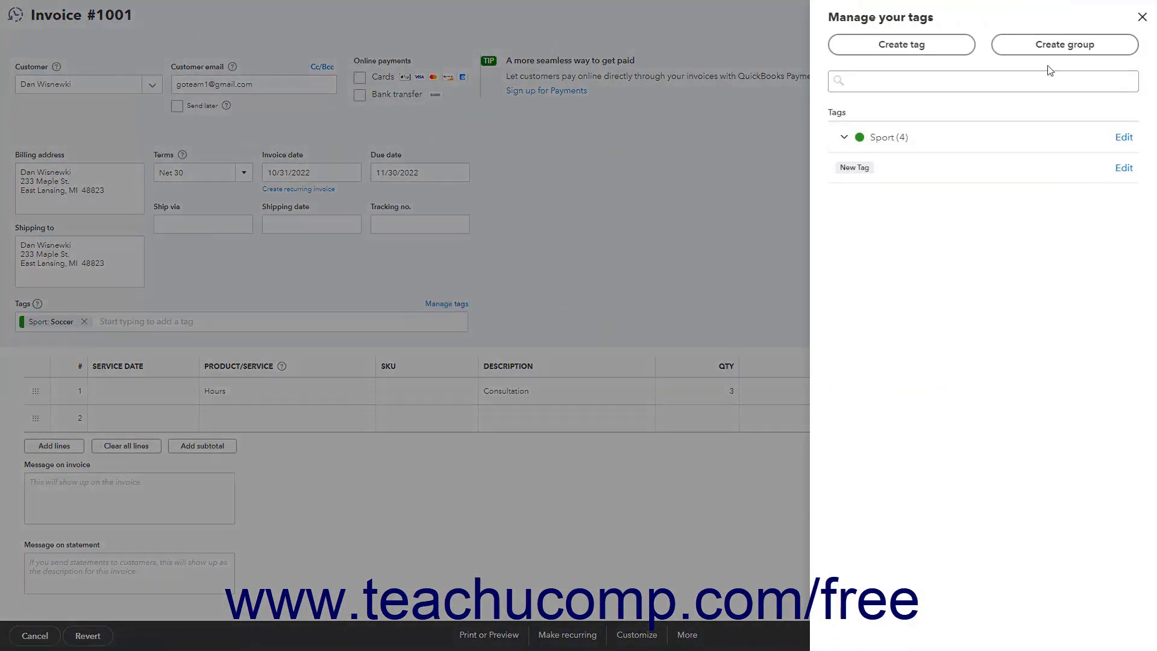
pyautogui.click(1142, 17)
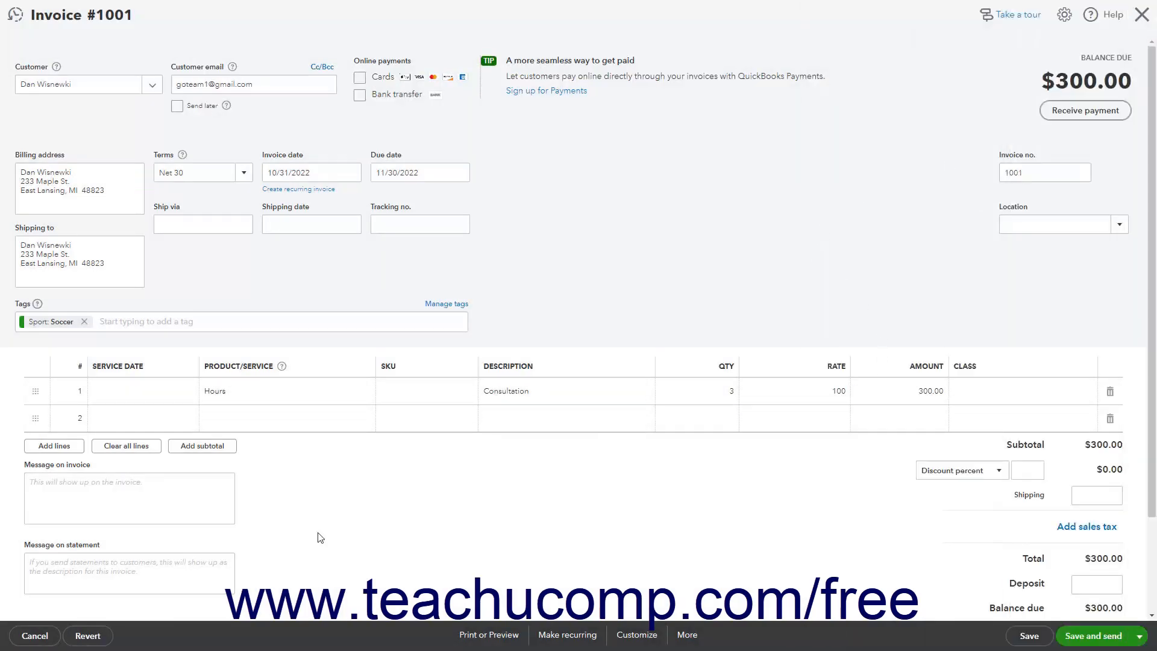
pyautogui.click(49, 634)
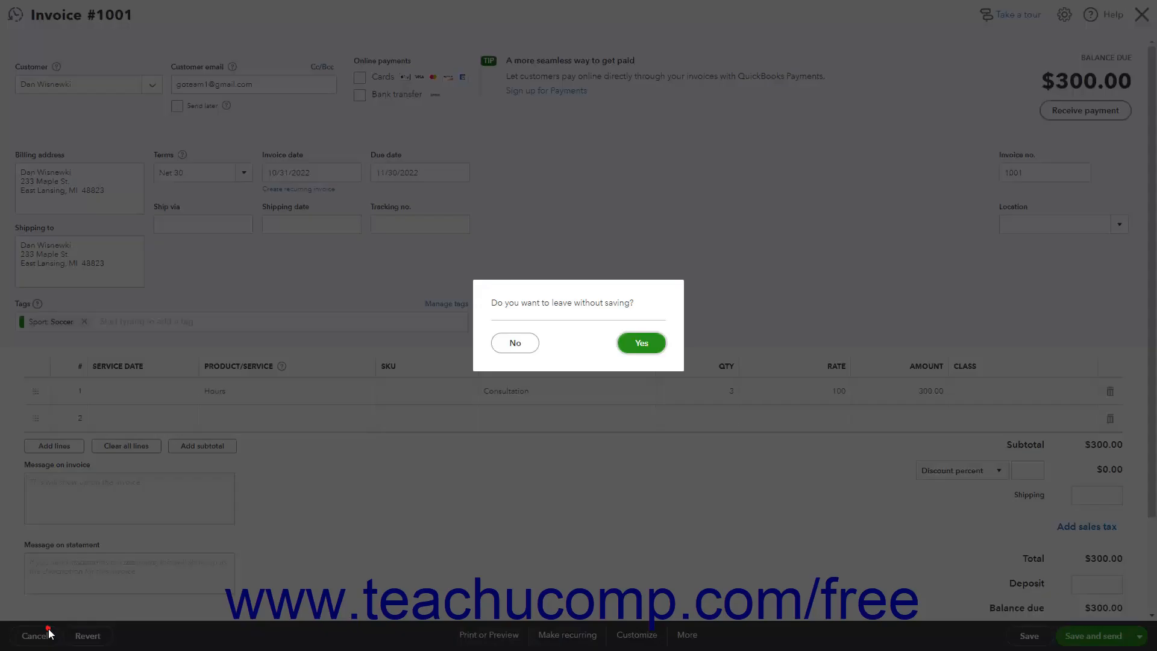
pyautogui.click(641, 343)
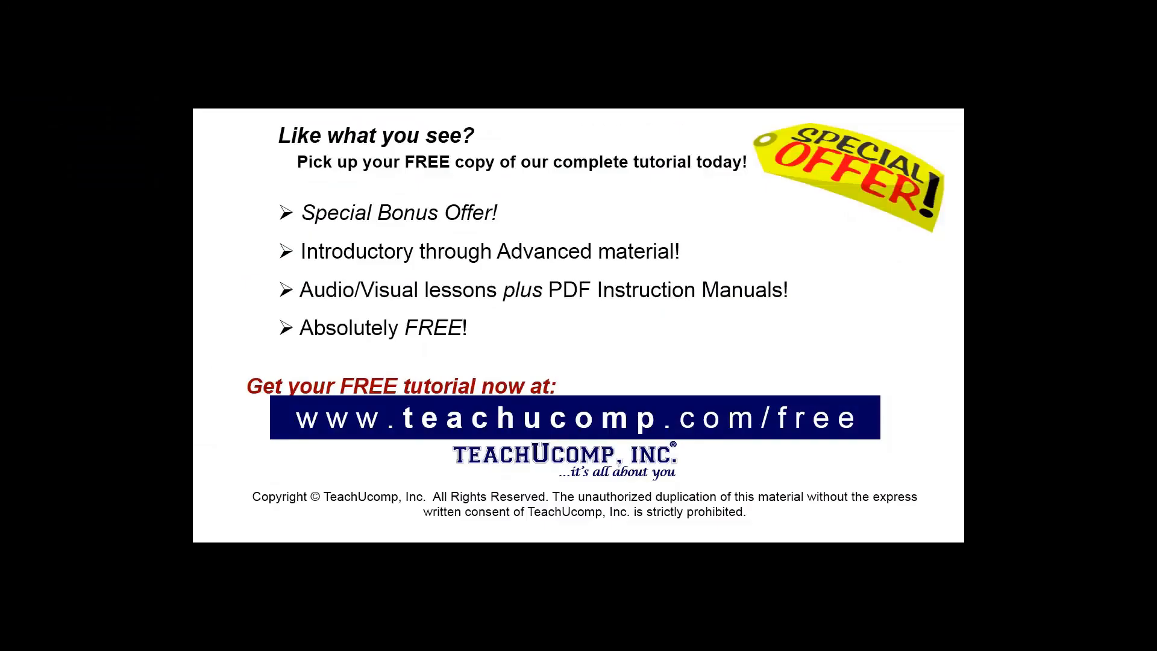